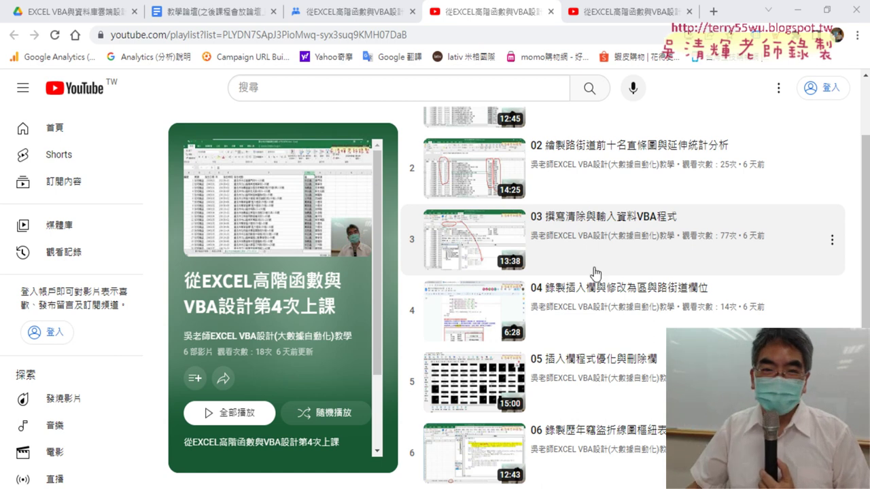
Switch from the YouTube playlist to the Google Groups post listing lesson 4's topics.
click(350, 15)
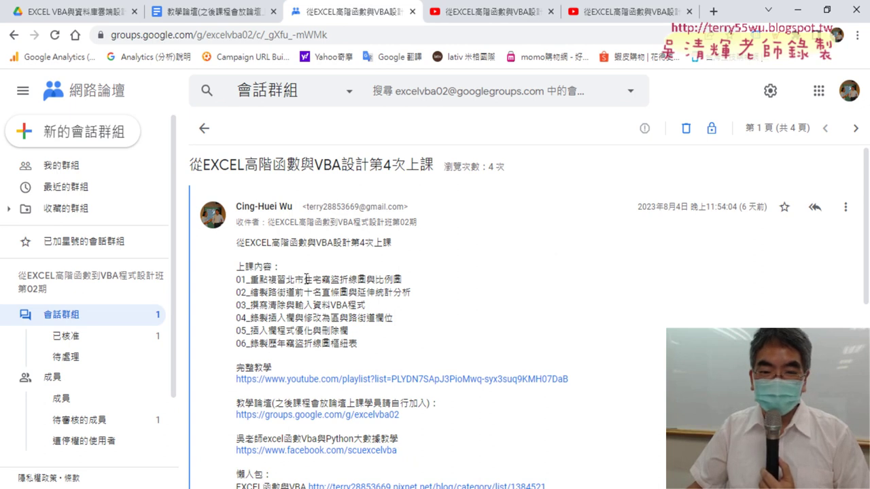
Highlight lesson topics 01 and 02 in the post, then bring up the Taipei burglary workbook.
drag(307, 279, 386, 280)
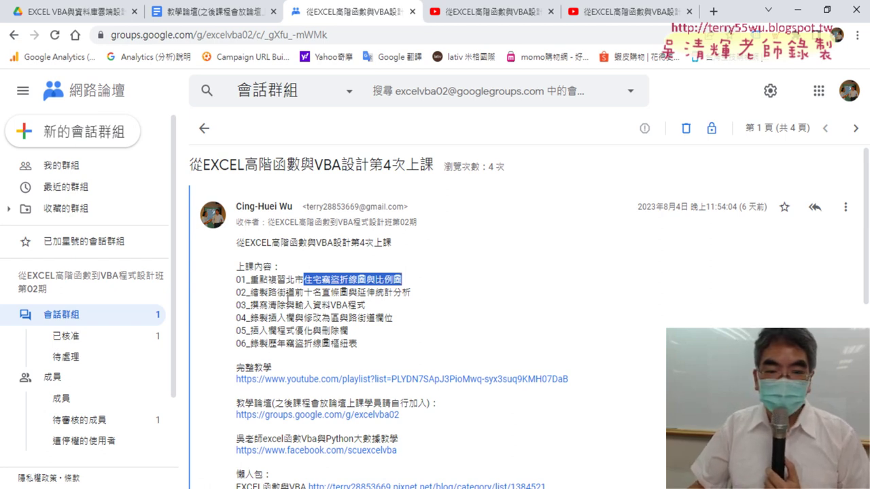
drag(271, 296, 354, 297)
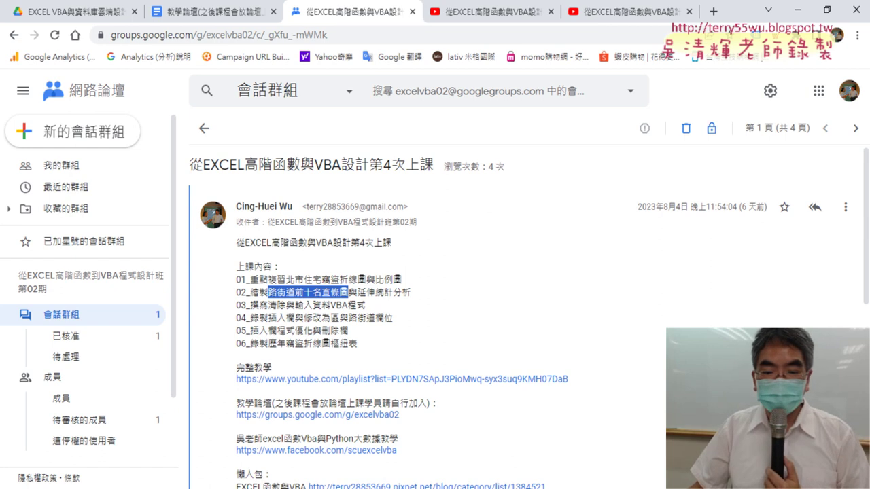
key(alt+Tab)
Show cell H2's full MID/IFERROR street-name formula in the expanded formula bar, in edit mode.
click(622, 171)
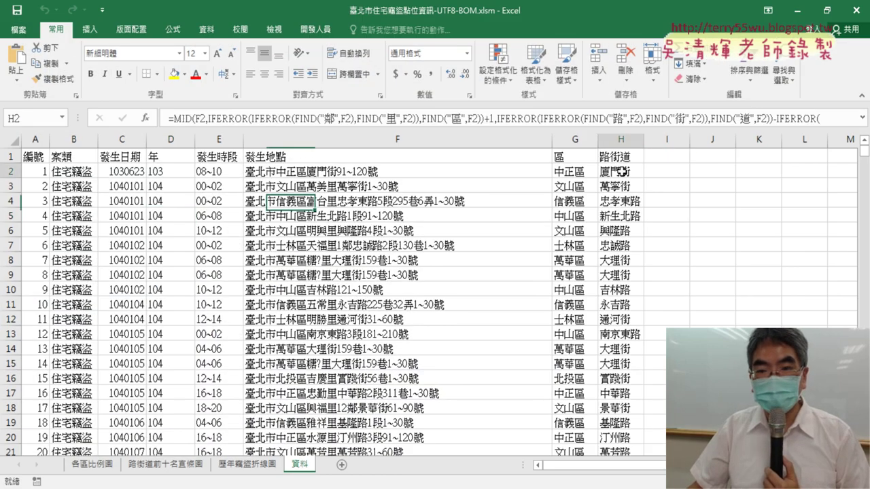
click(862, 120)
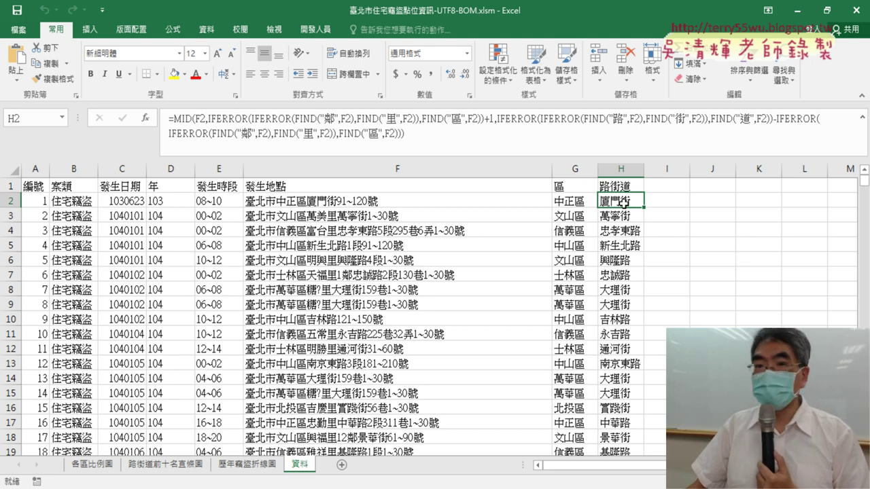
click(424, 141)
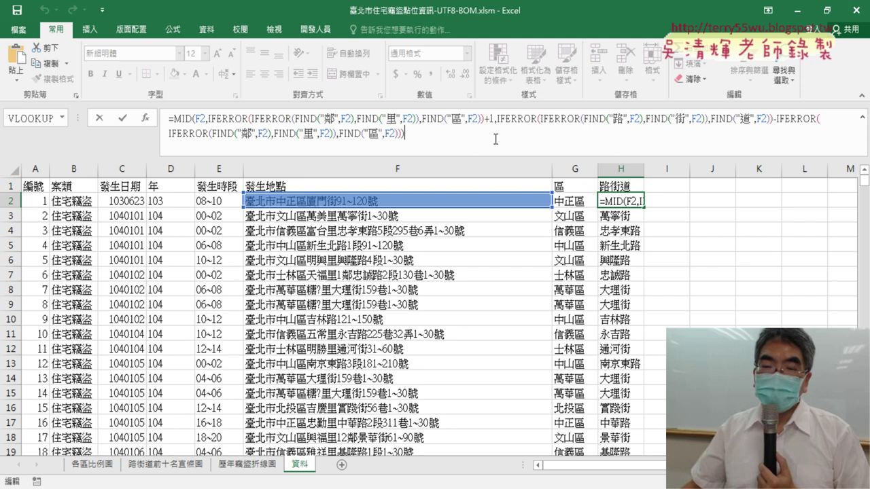
drag(406, 134, 168, 118)
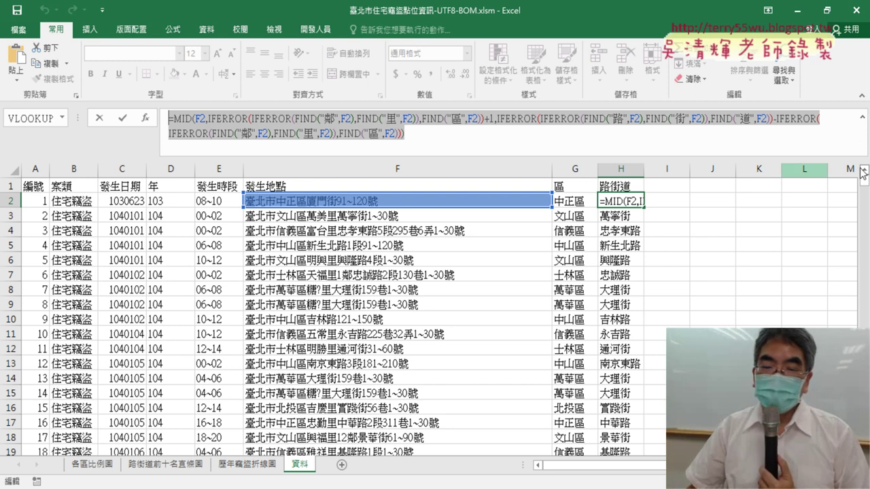
click(405, 134)
shift+click(248, 118)
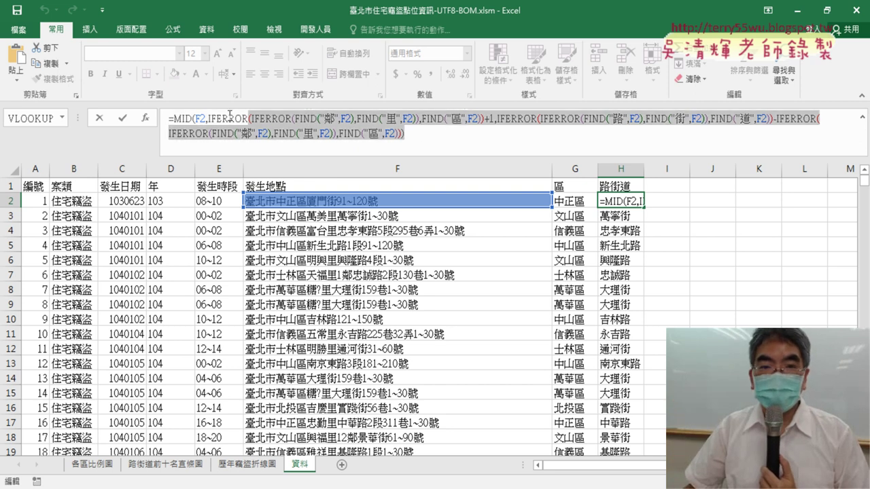
shift+click(169, 118)
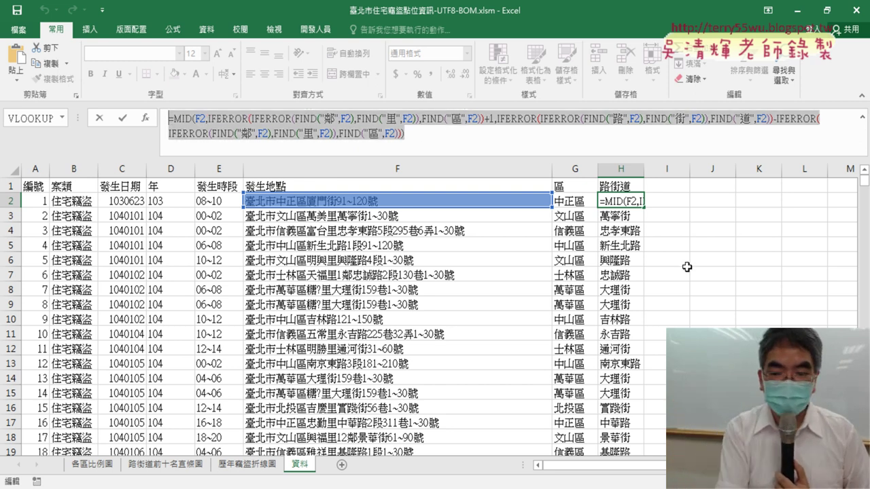
key(ctrl+c)
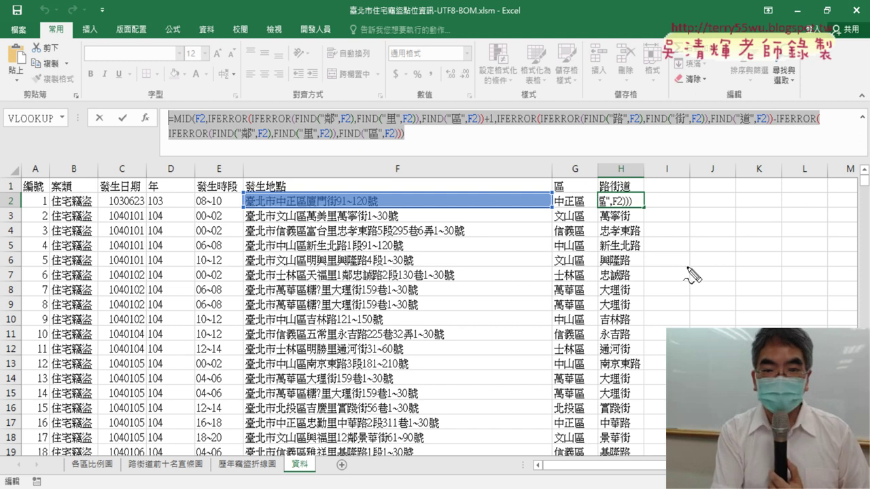
mouse_move(434, 134)
mouse_down()
mouse_move(196, 103)
mouse_move(438, 146)
mouse_up()
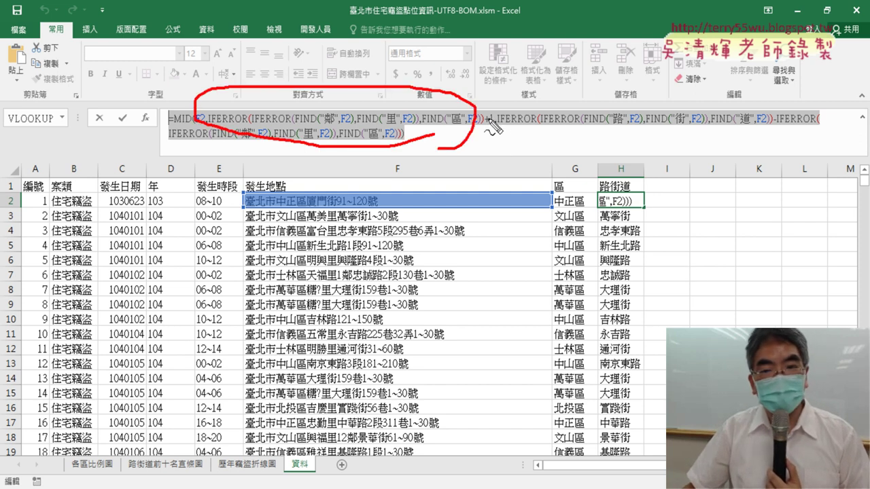
drag(532, 102, 545, 126)
mouse_move(576, 102)
mouse_down()
mouse_move(605, 99)
mouse_move(614, 146)
mouse_up()
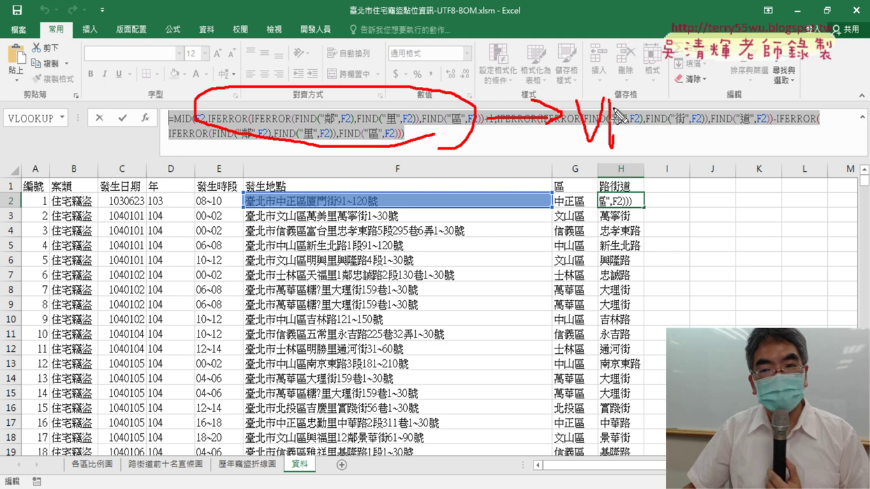
drag(615, 105, 635, 136)
mouse_move(664, 102)
mouse_down()
mouse_move(624, 148)
mouse_move(658, 170)
mouse_up()
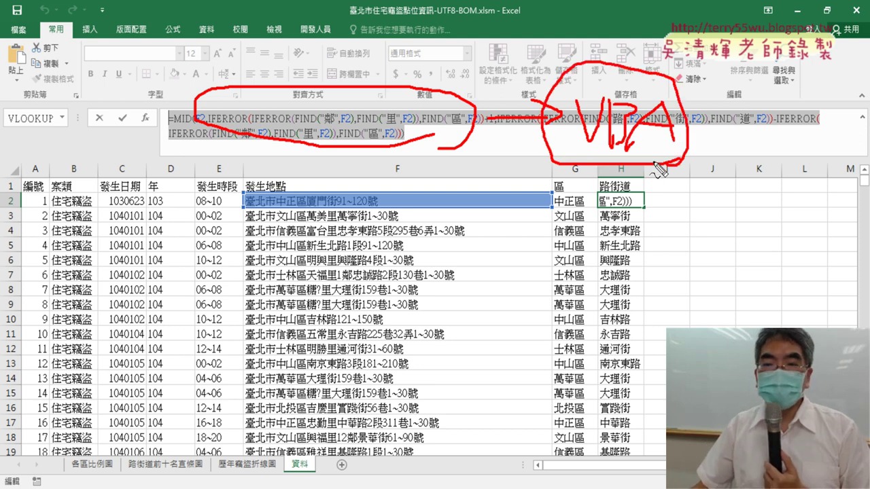
key(Escape)
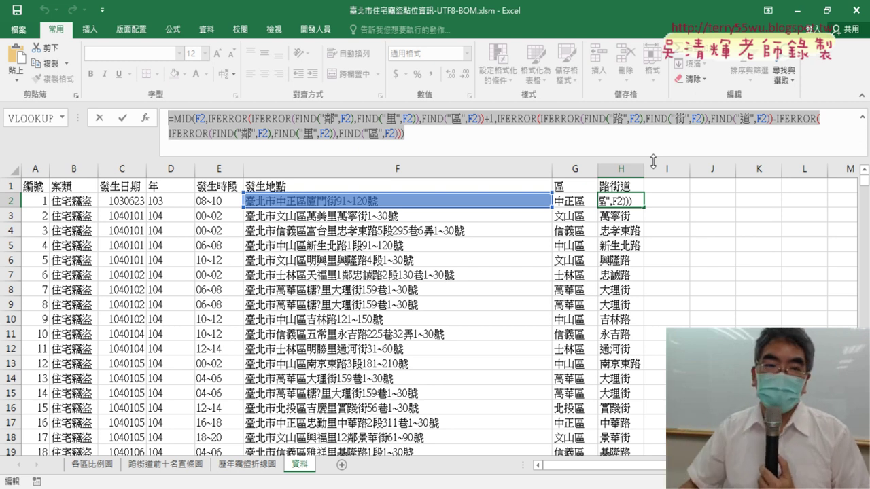
Cancel the H2 edit so it still reads 廈門街, glance at the forum post, then return to Excel.
click(101, 119)
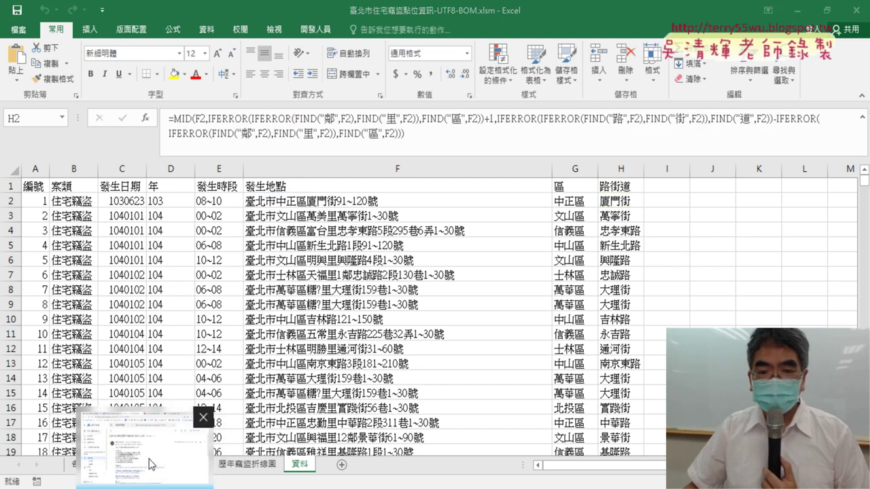
click(150, 445)
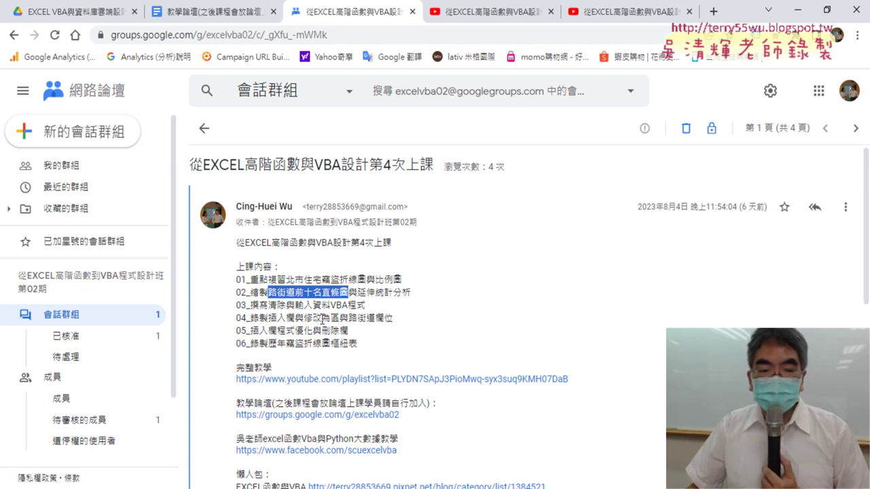
click(798, 10)
click(159, 166)
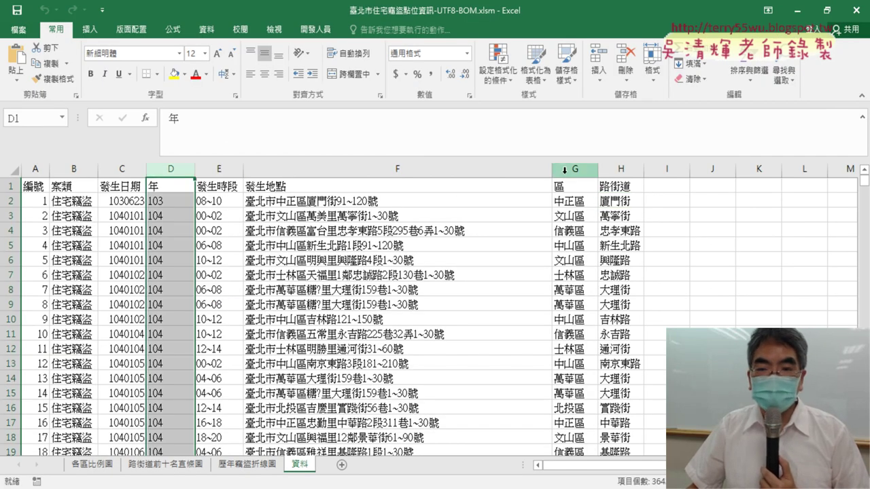
Delete the derived 年 column D and the 區 and 路街道 columns G:H together.
drag(564, 169, 600, 164)
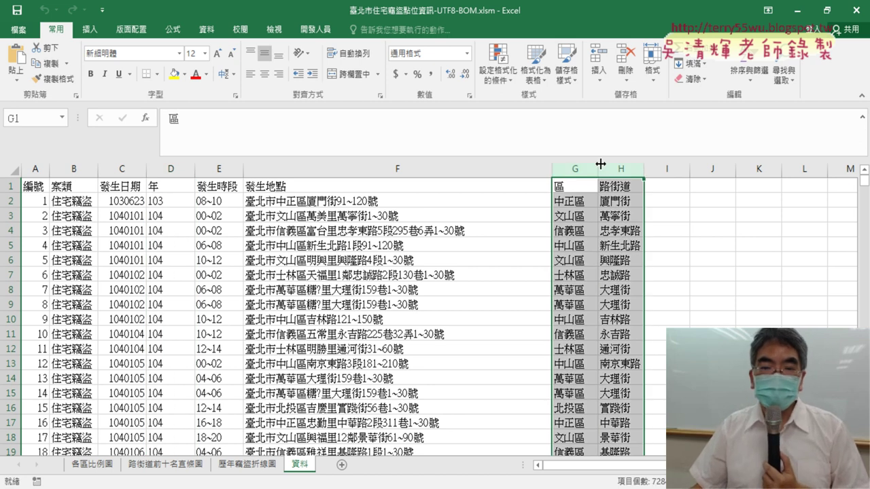
click(170, 169)
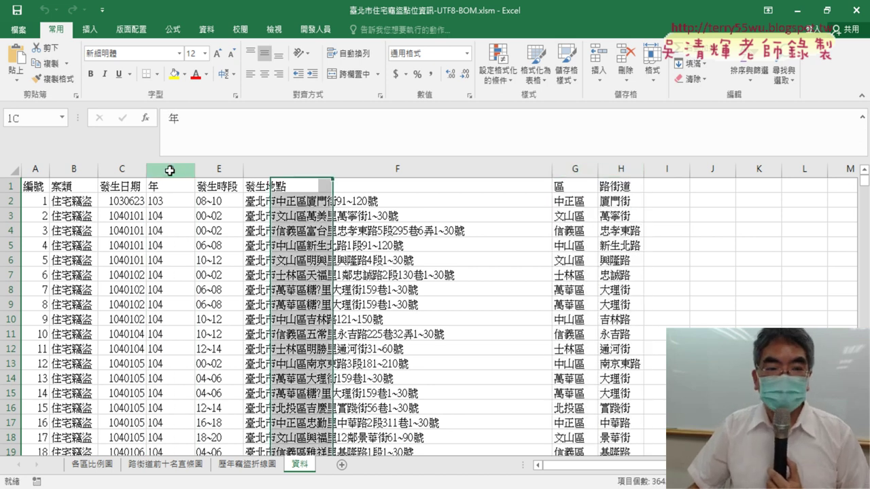
click(575, 169)
drag(621, 169, 581, 176)
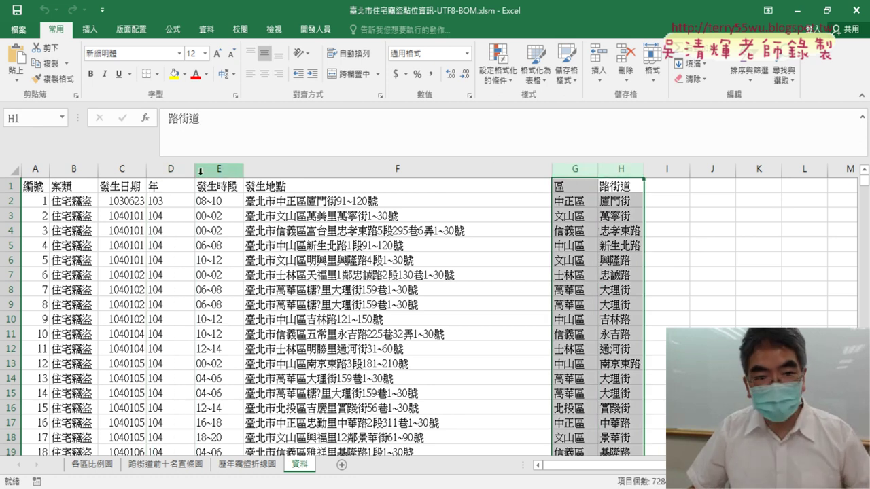
ctrl+click(170, 169)
right_click(175, 225)
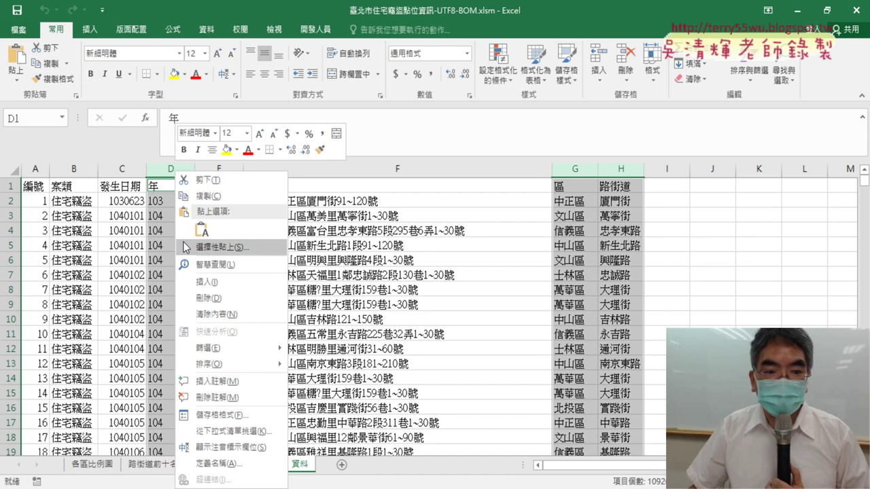
click(214, 299)
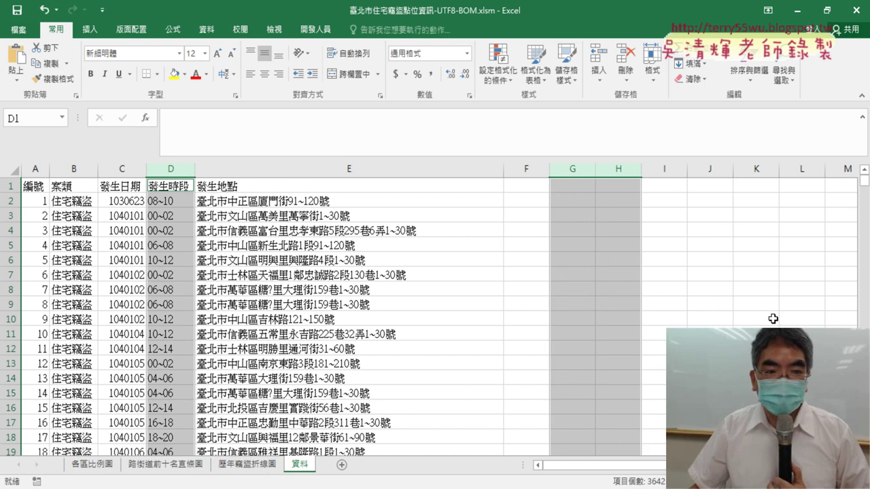
click(670, 318)
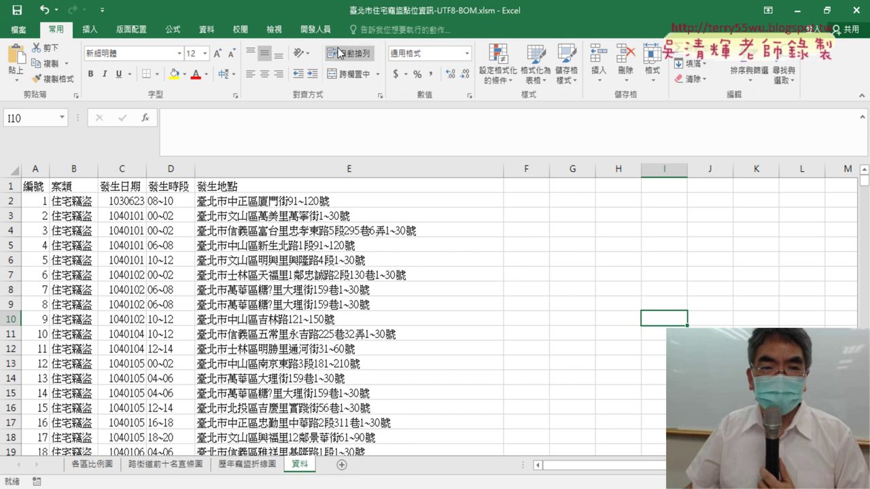
Open the VBA editor on the module holding the column-insert macro and review its year-column code.
click(313, 31)
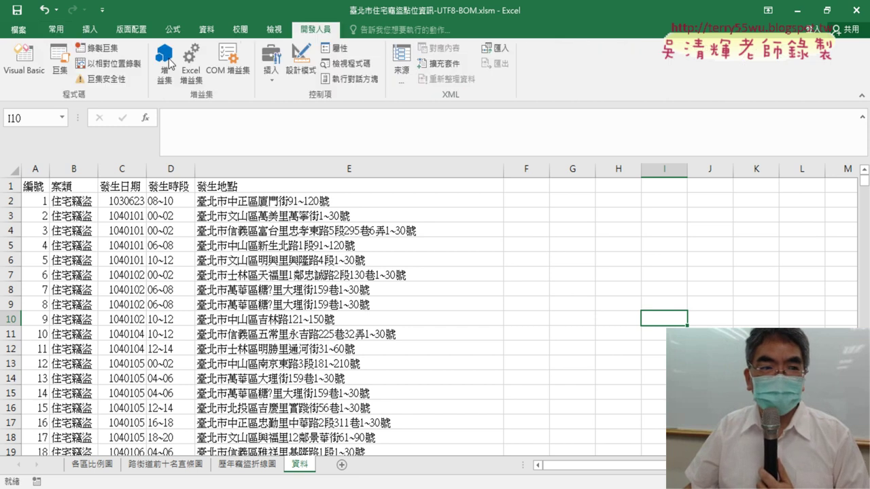
click(30, 68)
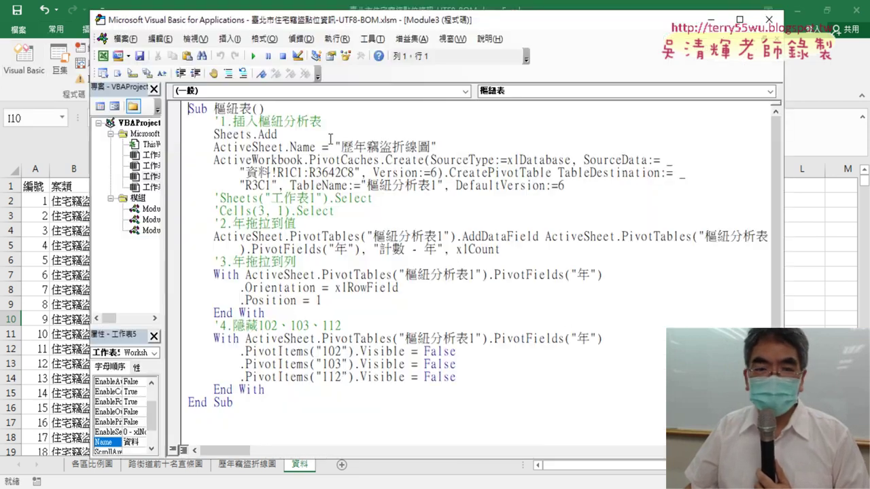
double_click(152, 220)
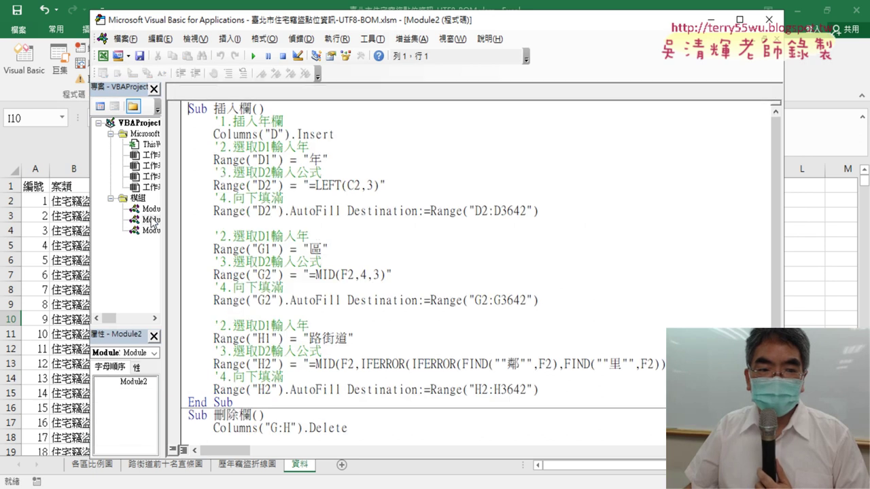
drag(479, 28, 748, 25)
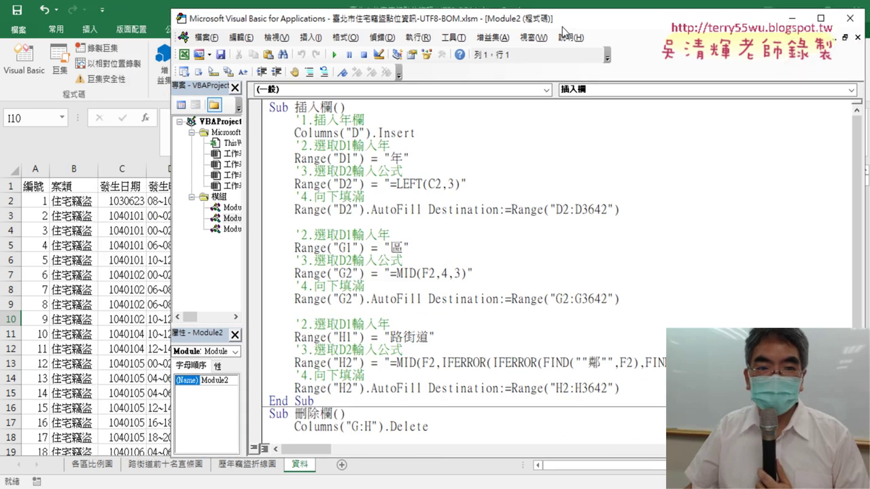
drag(841, 216, 446, 122)
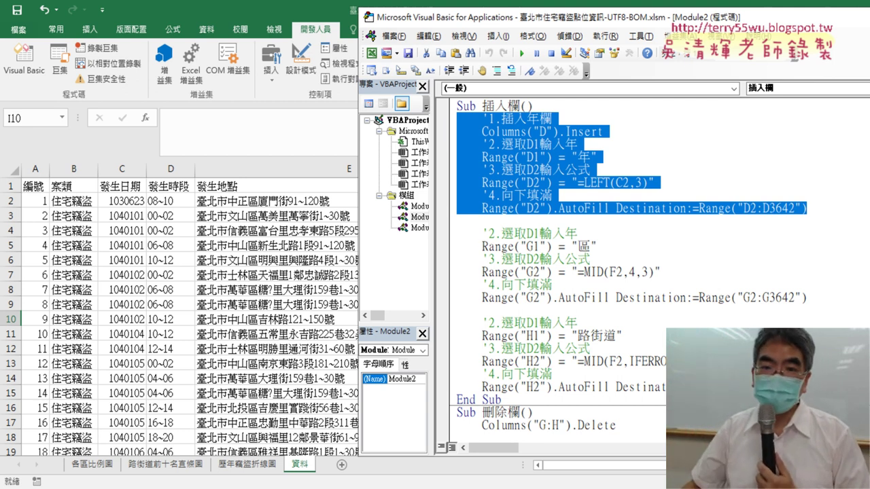
Run the 插入欄 macro and check the newly inserted year column D and columns G:H.
drag(482, 107, 527, 107)
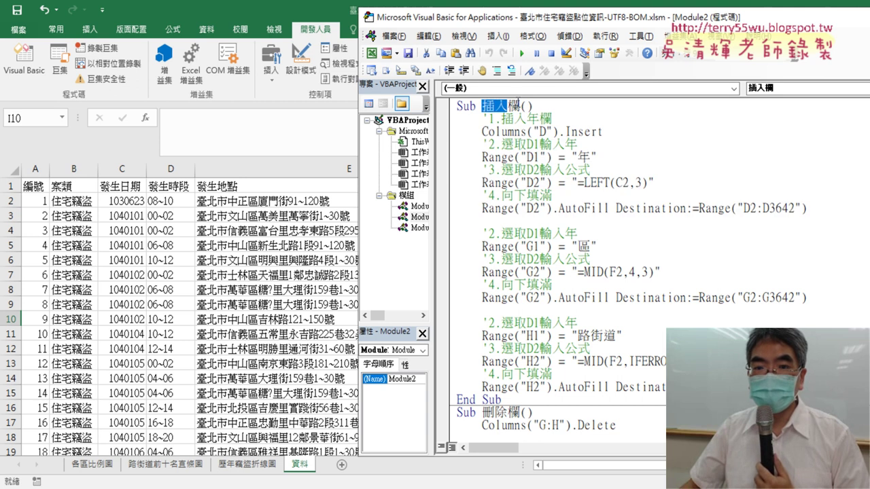
click(528, 107)
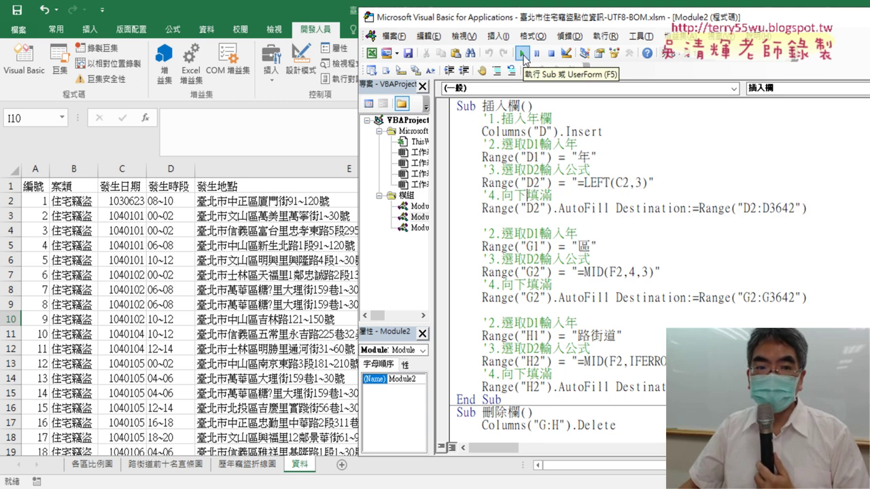
click(522, 54)
click(280, 223)
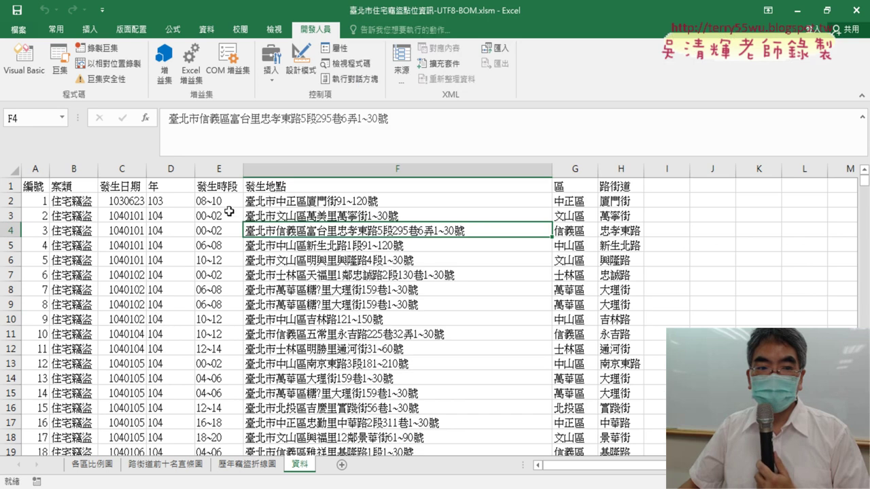
click(171, 169)
drag(575, 169, 615, 168)
click(617, 168)
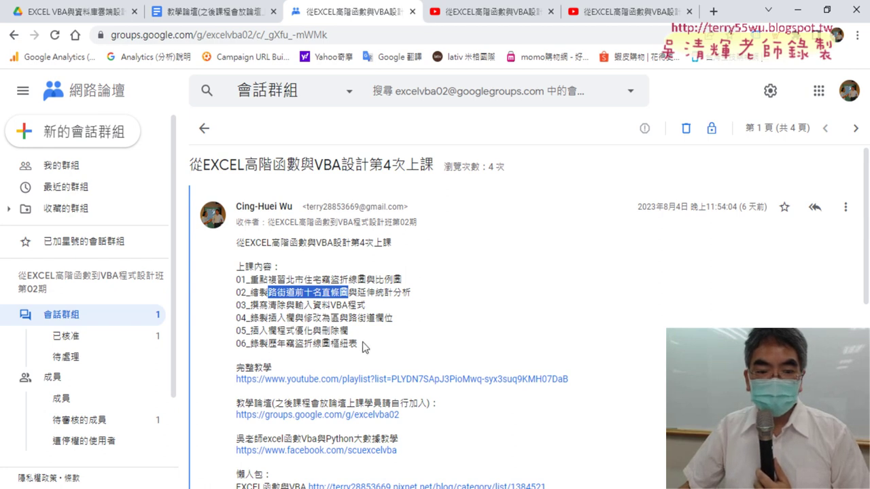
drag(360, 343, 269, 344)
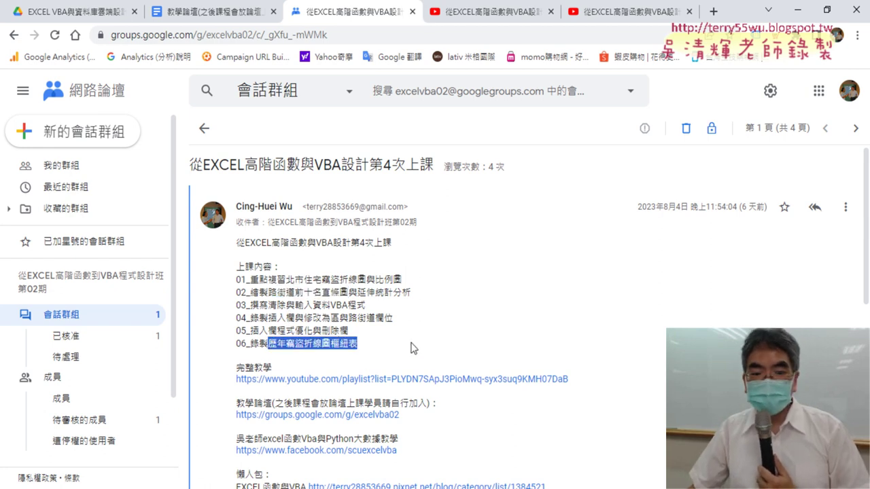
click(814, 8)
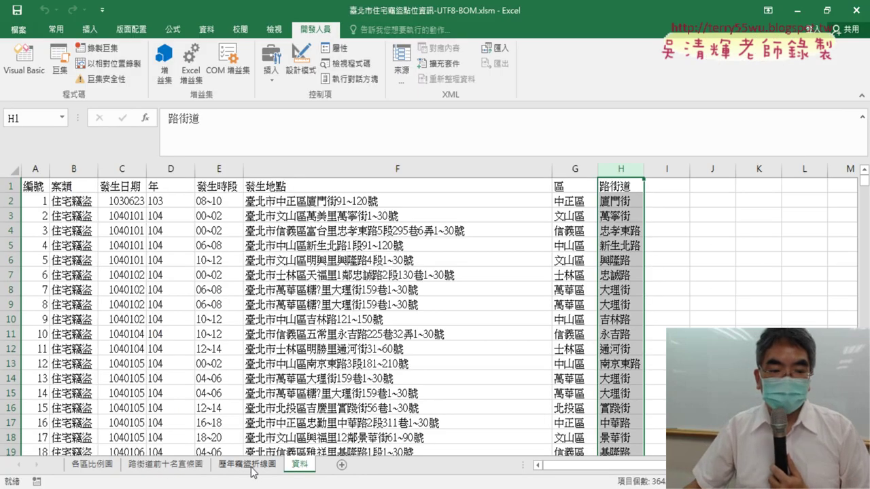
Look through the 各區比例圖, 路街道前十名直條圖 and 歷年竊盜折線圖 sheets.
click(95, 465)
click(76, 291)
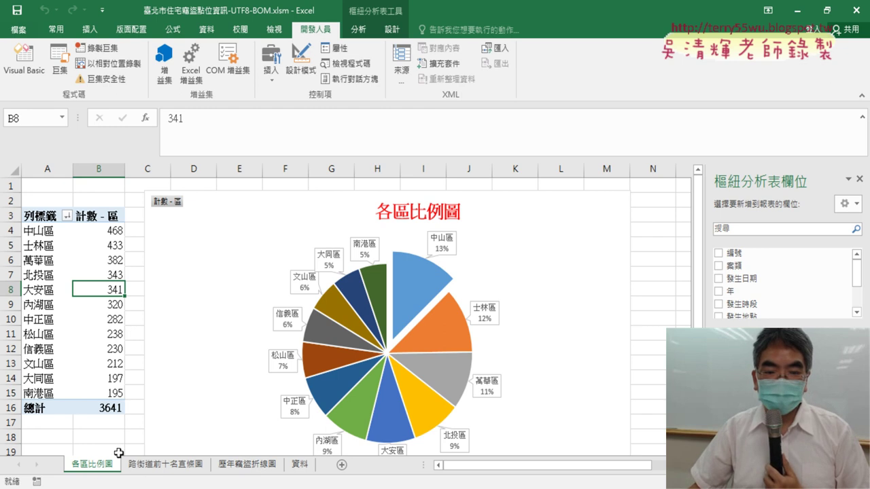
click(174, 469)
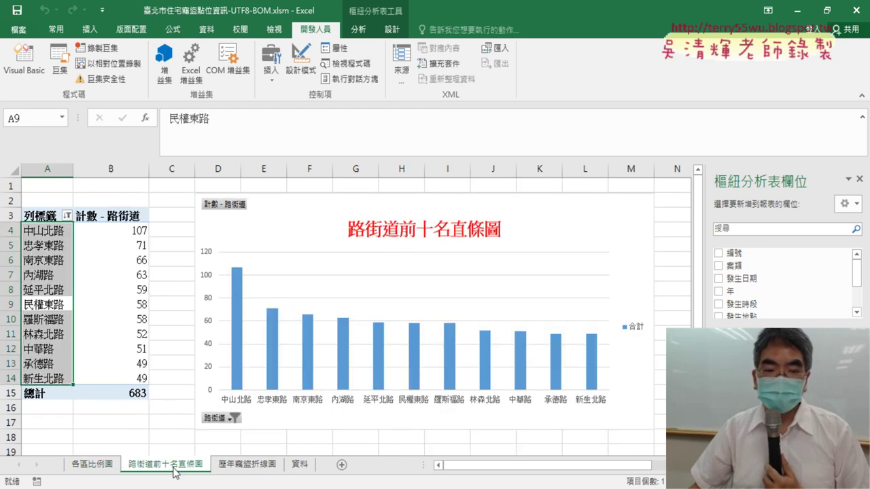
click(260, 468)
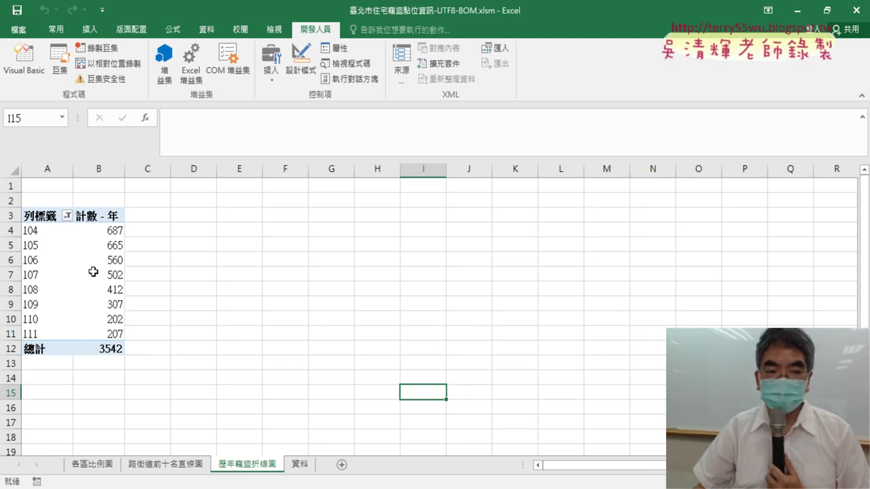
Permanently delete the 歷年竊盜折線圖 sheet.
right_click(262, 470)
click(279, 324)
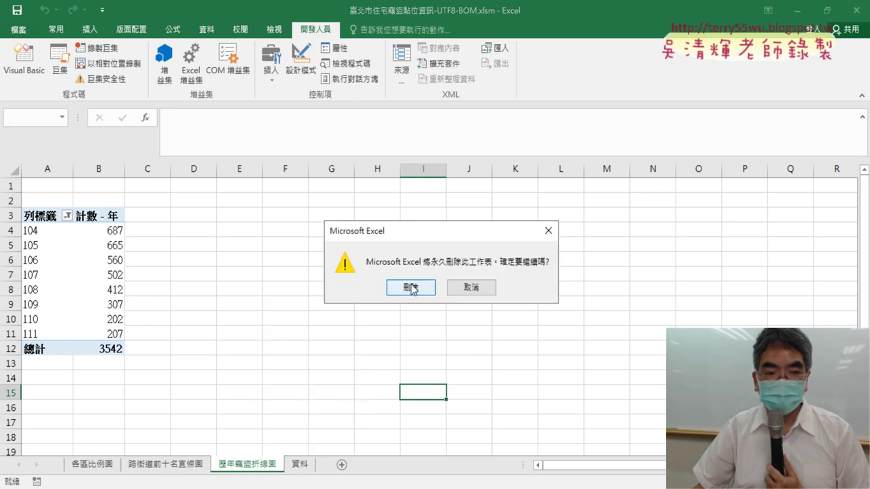
click(412, 288)
Open Module3's pivot-table macro and point out the sheet-renaming line, R3C1 destination and commented selection lines.
click(24, 59)
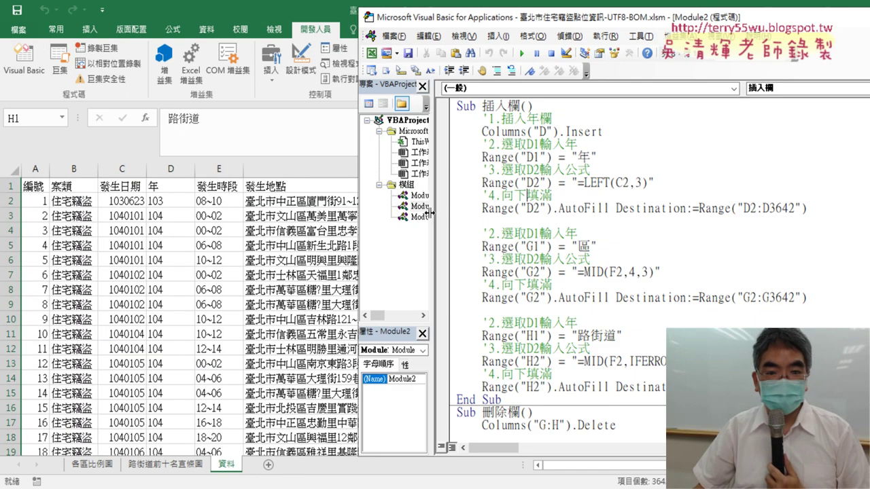
double_click(418, 217)
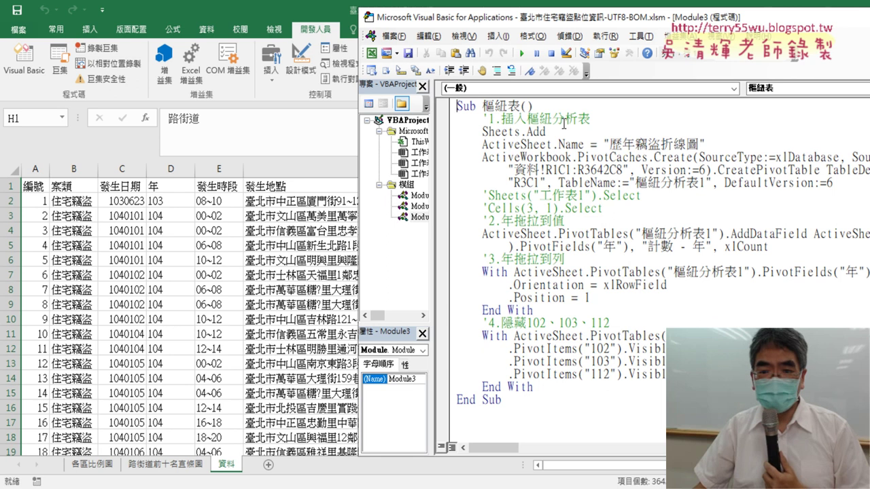
mouse_move(721, 145)
mouse_down()
mouse_move(531, 144)
mouse_move(457, 132)
mouse_move(420, 146)
mouse_up()
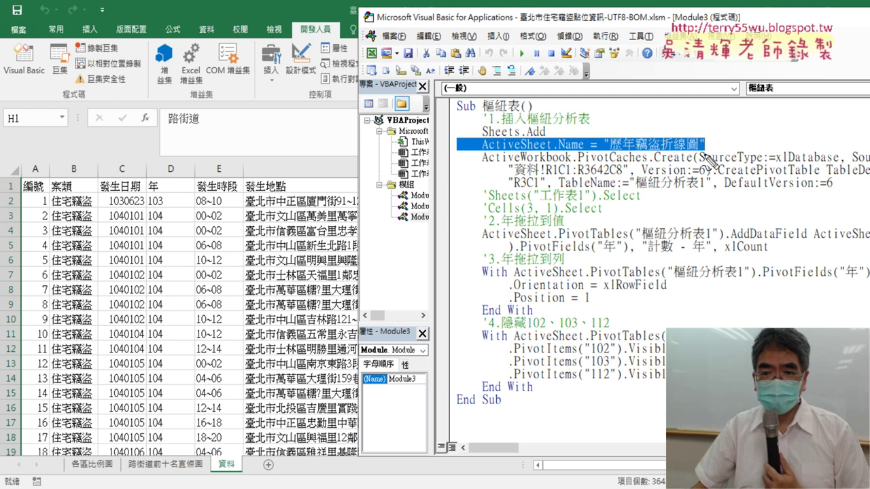
drag(719, 151, 731, 158)
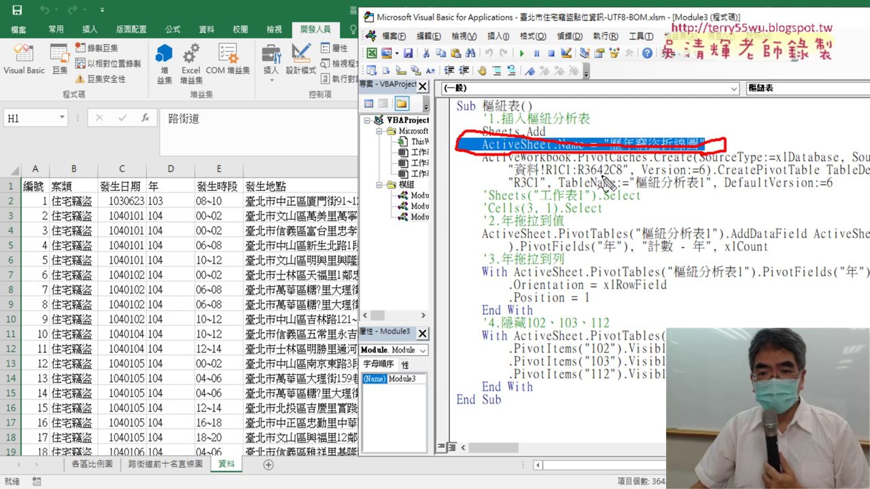
drag(522, 195, 544, 191)
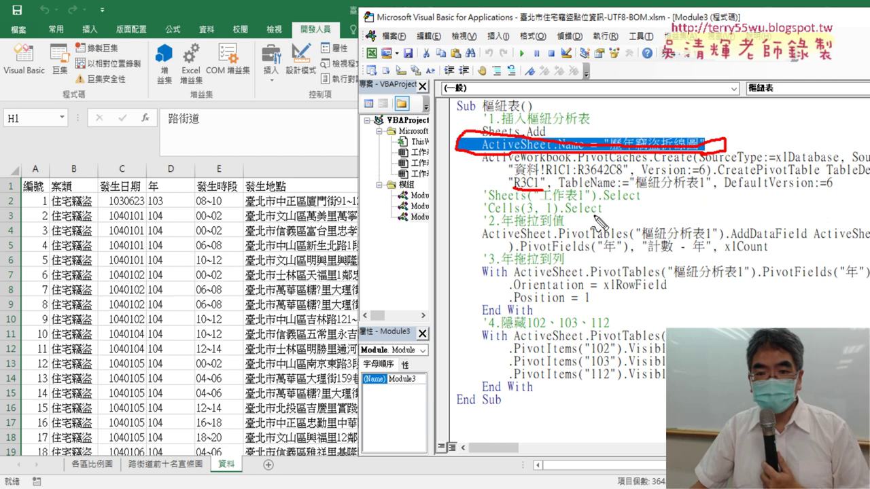
drag(595, 213, 492, 214)
drag(537, 189, 526, 189)
drag(642, 204, 484, 216)
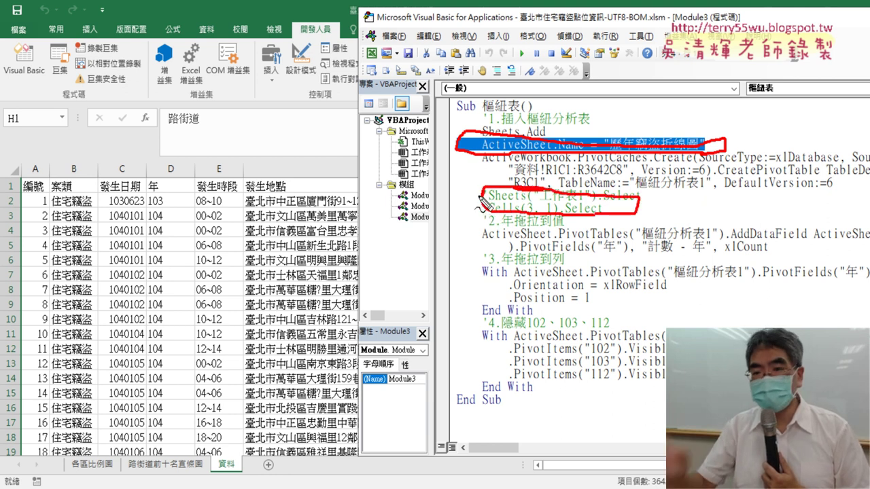
key(Escape)
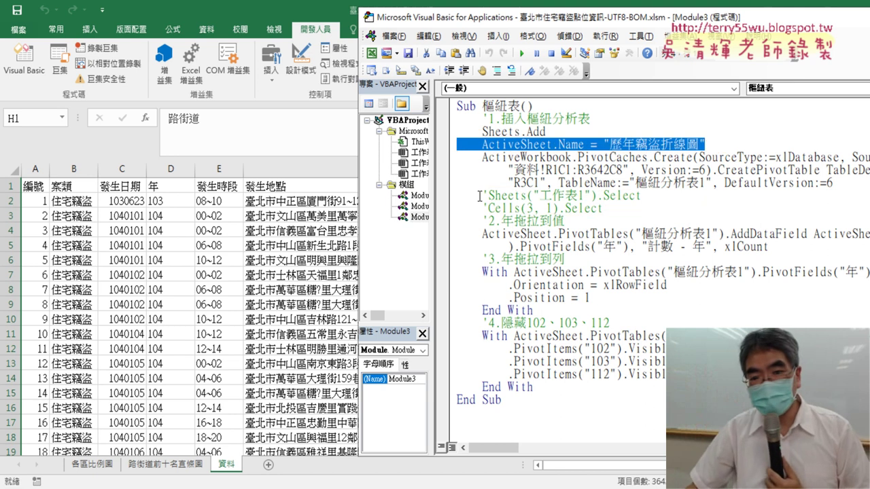
Delete the commented Sheets("工作表1").Select and Cells(3, 1).Select lines, then begin stepping with F8.
click(484, 196)
click(485, 208)
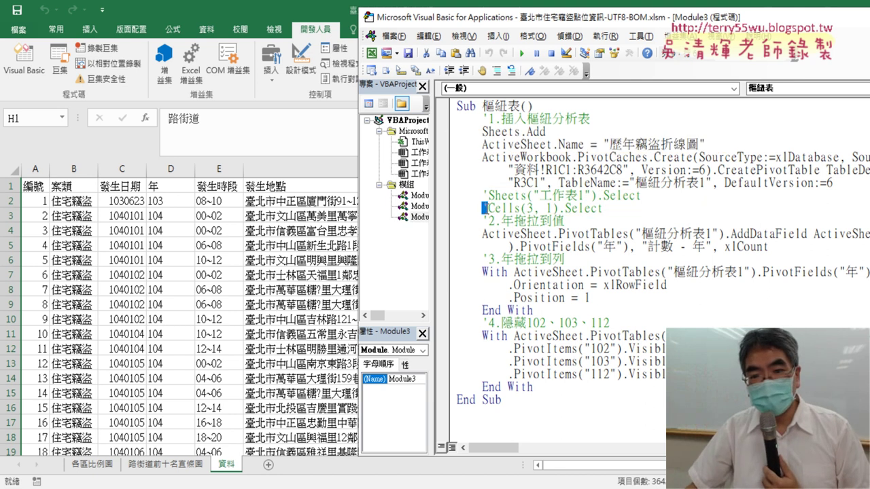
drag(608, 215, 441, 199)
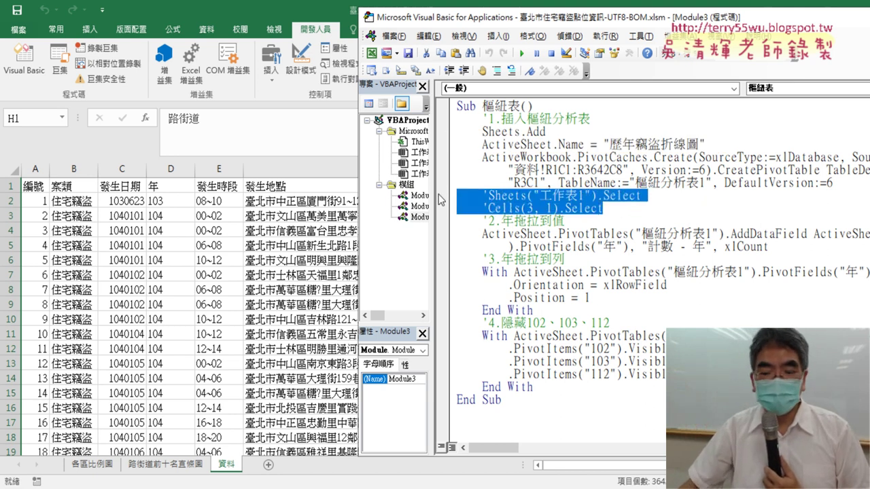
key(Delete)
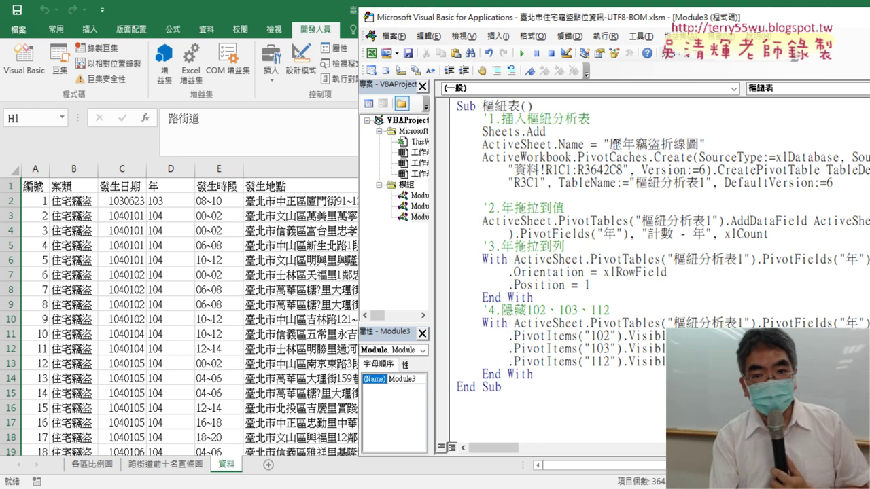
key(F8)
key(F8)
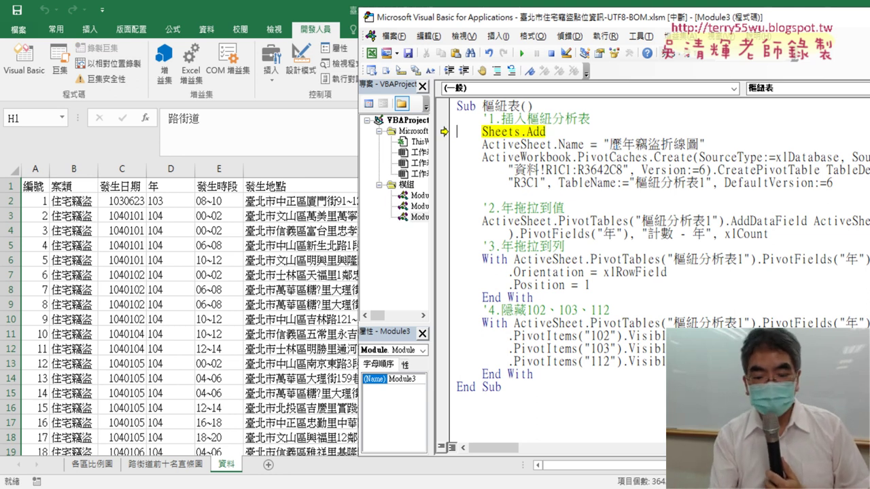
Step through adding a sheet, renaming it 歷年竊盜折線圖 and creating the empty pivot table.
key(F8)
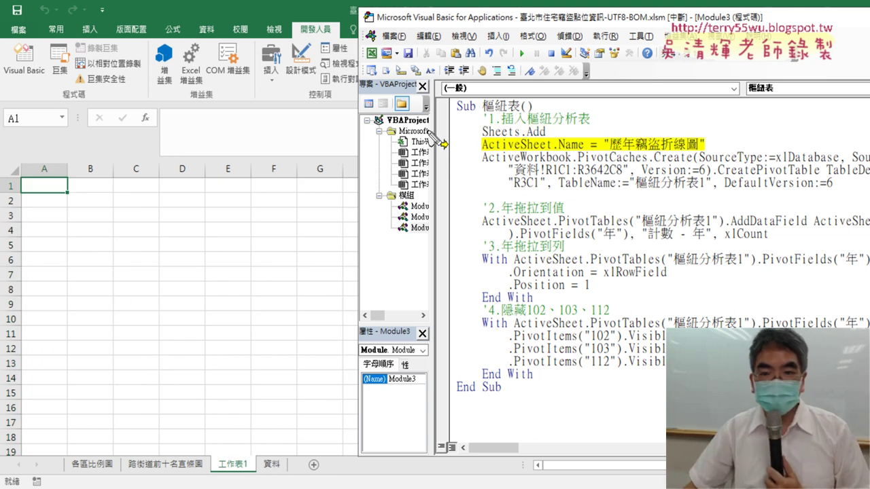
drag(253, 476, 261, 462)
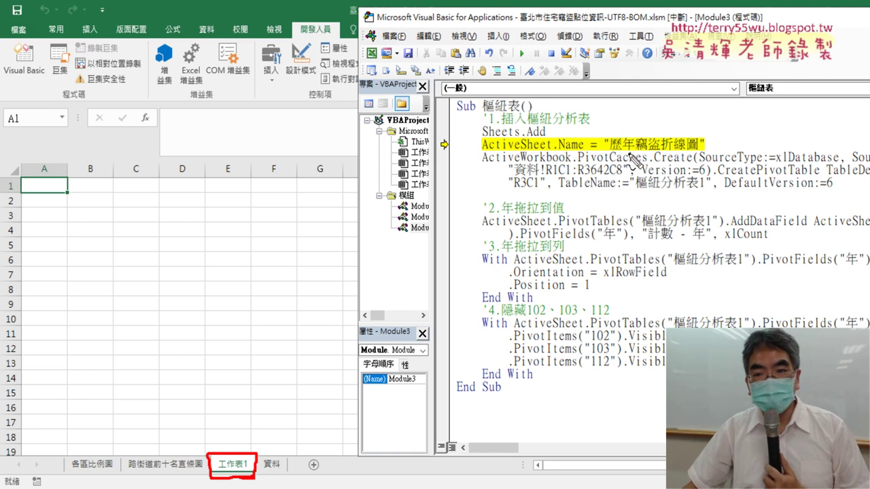
drag(615, 162, 700, 161)
key(Escape)
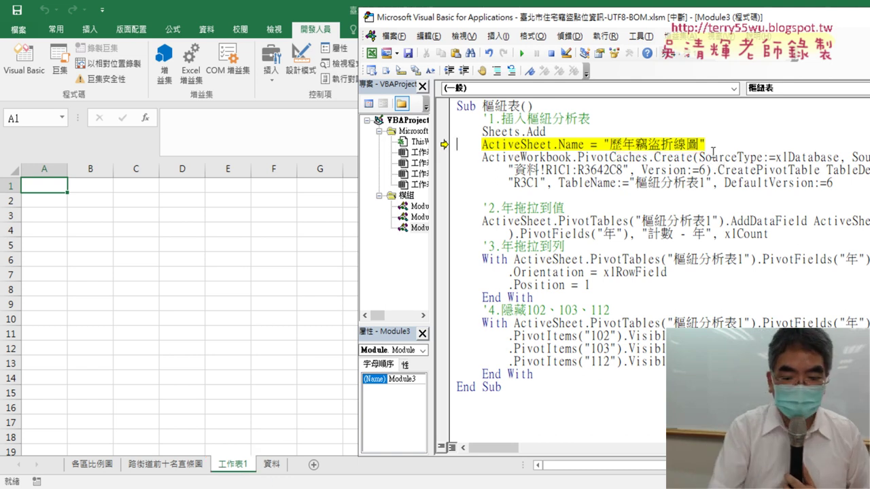
key(F8)
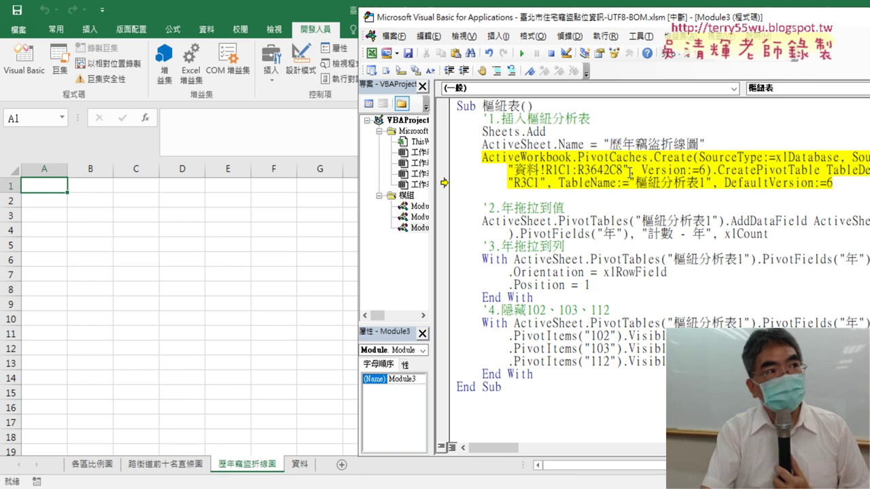
key(F8)
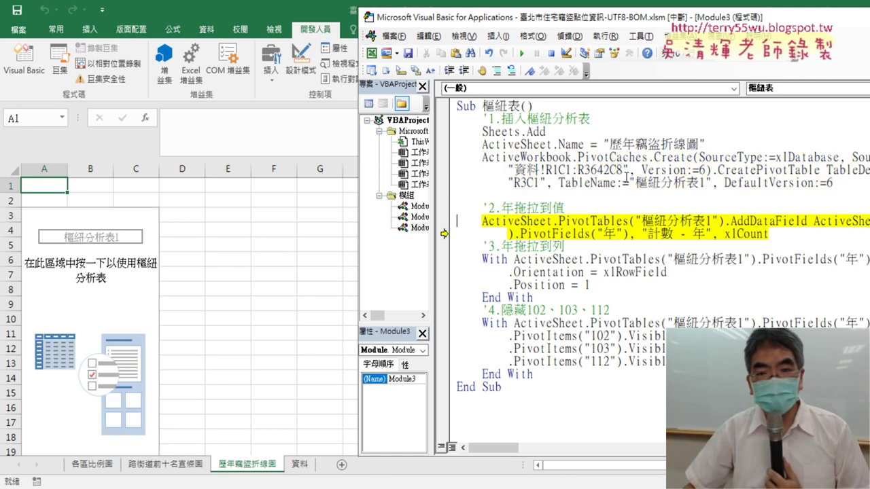
Start rewriting the R3C1 destination by typing range("A3") before it.
drag(545, 183, 511, 182)
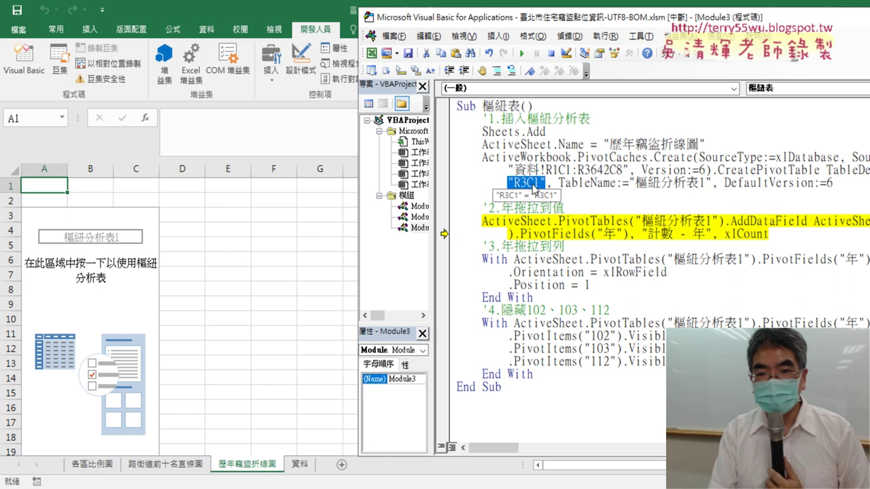
key(Left)
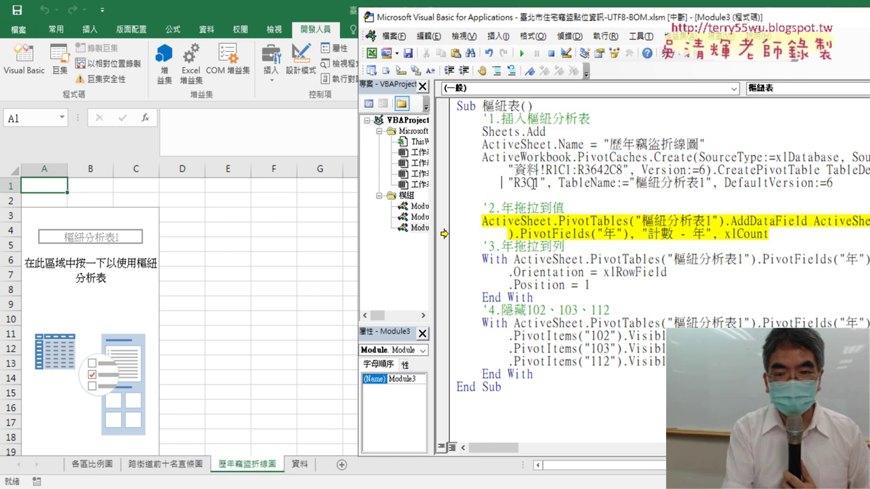
text(ra)
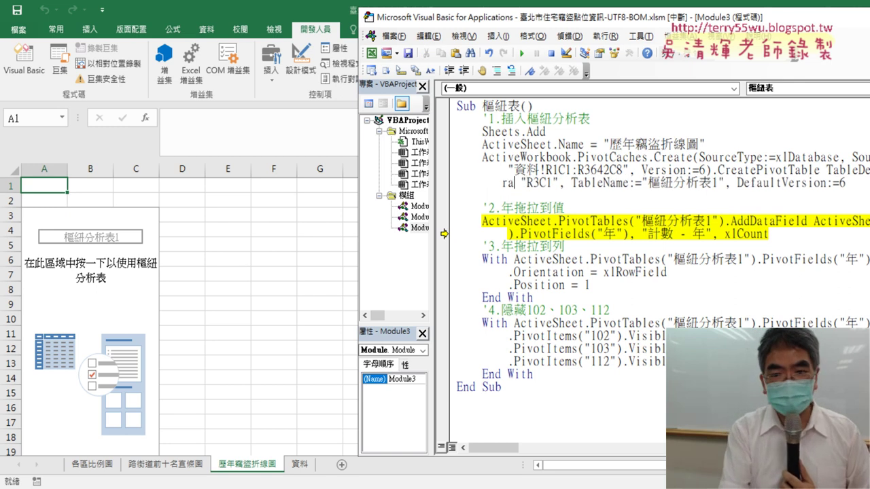
text(nge)
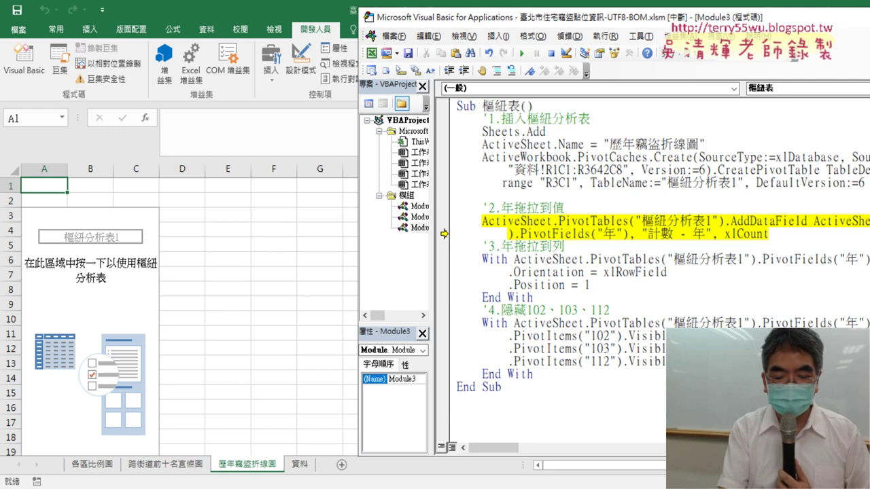
text((")
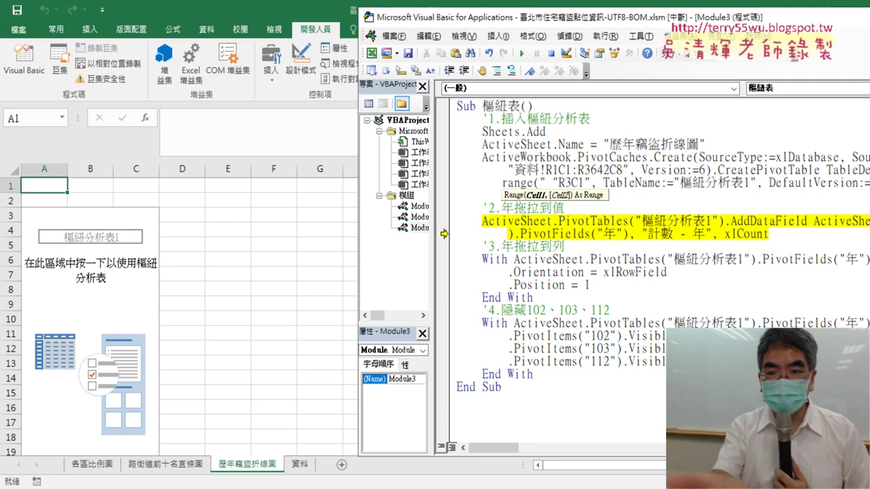
text(A)
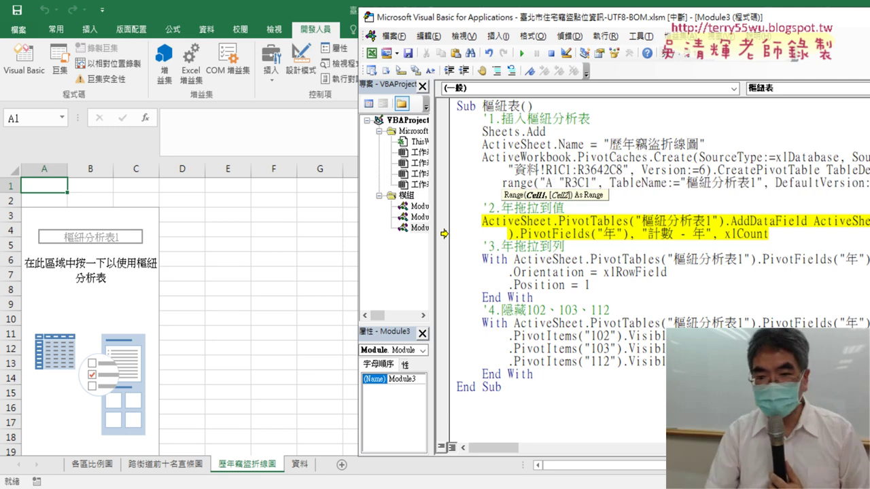
text(3"))
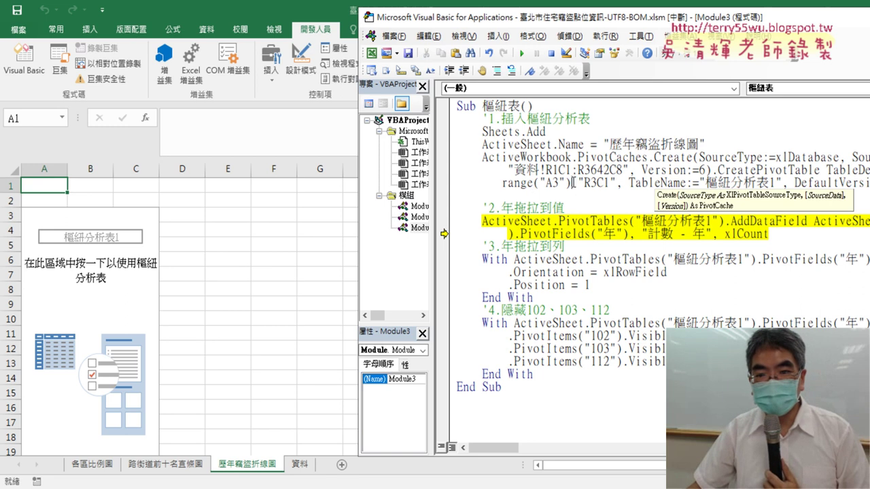
Remove R3C1 and change the CreatePivotTable destination from Range("A3") to [A3].
mouse_move(559, 183)
mouse_down()
mouse_move(611, 183)
mouse_move(571, 183)
mouse_up()
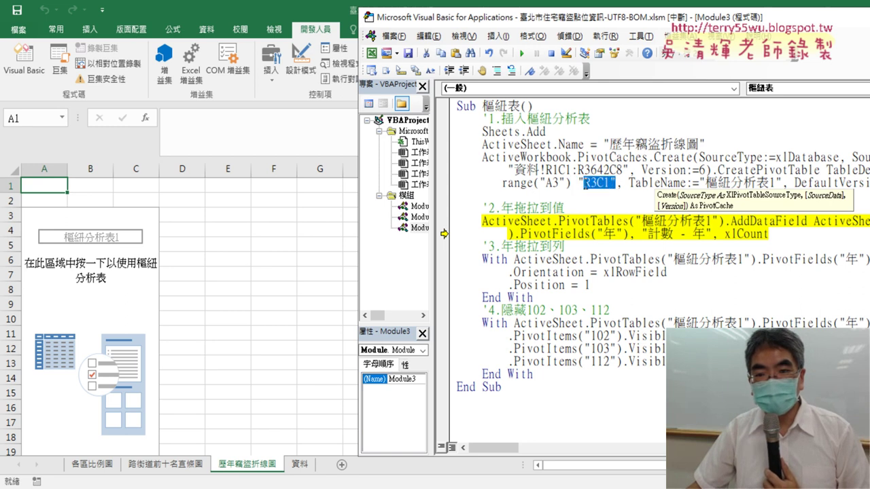
key(Delete)
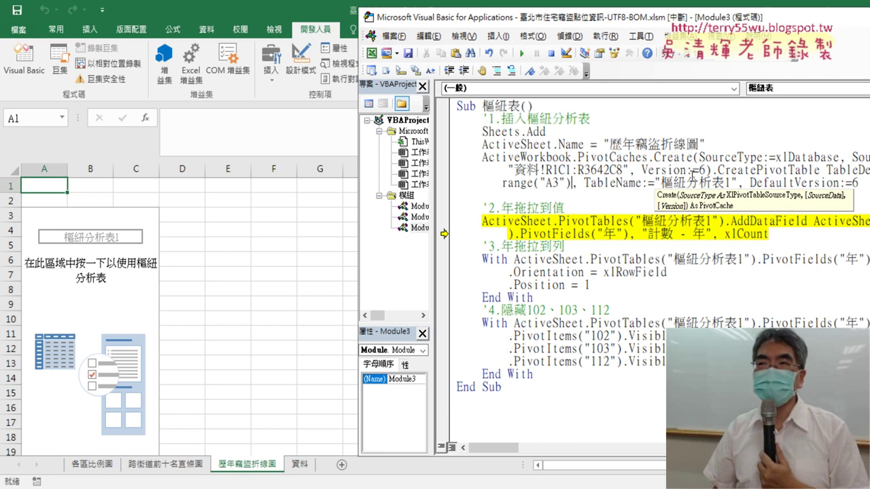
click(609, 272)
drag(577, 182, 506, 183)
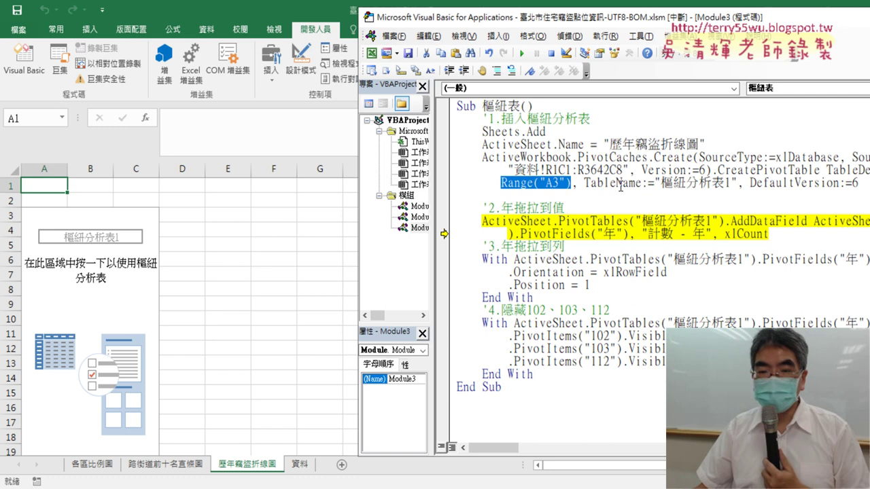
text([])
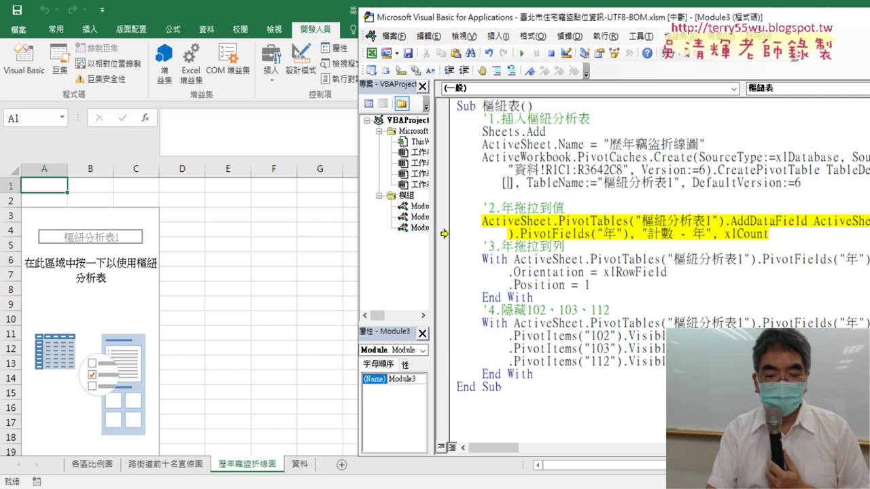
text(A3)
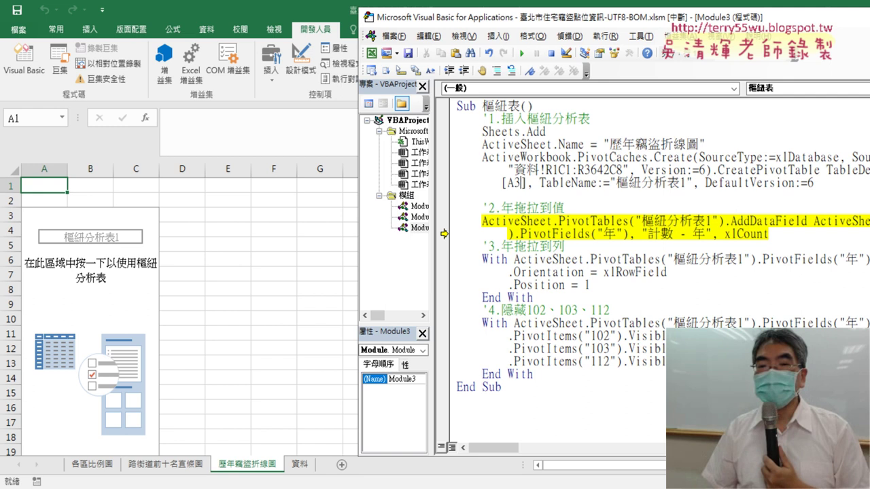
click(605, 251)
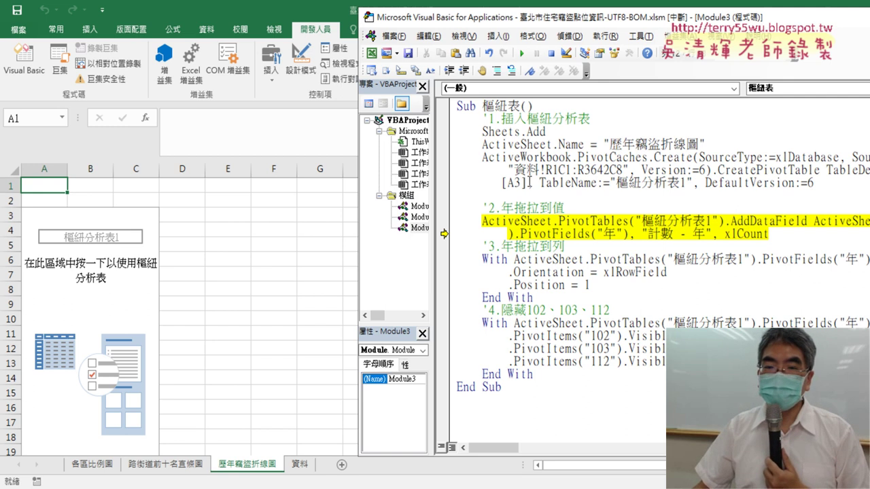
double_click(512, 184)
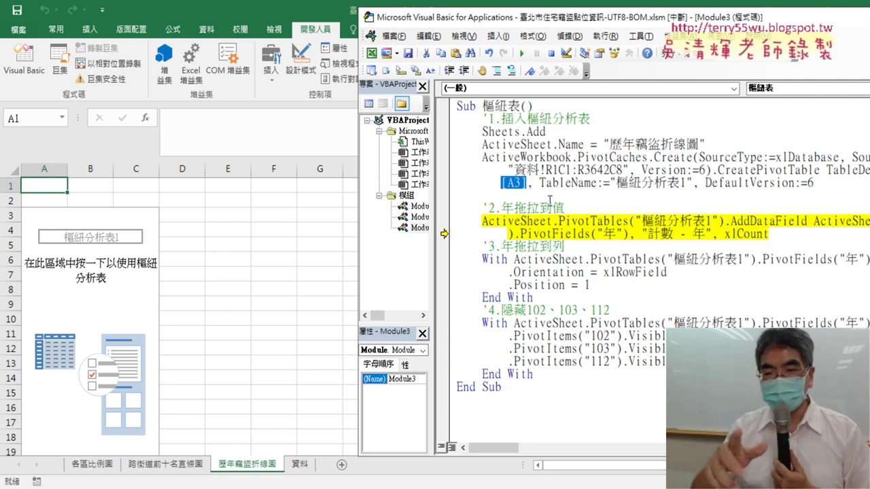
Step through the macro lines adding the year count as values and the year field as rows.
click(630, 272)
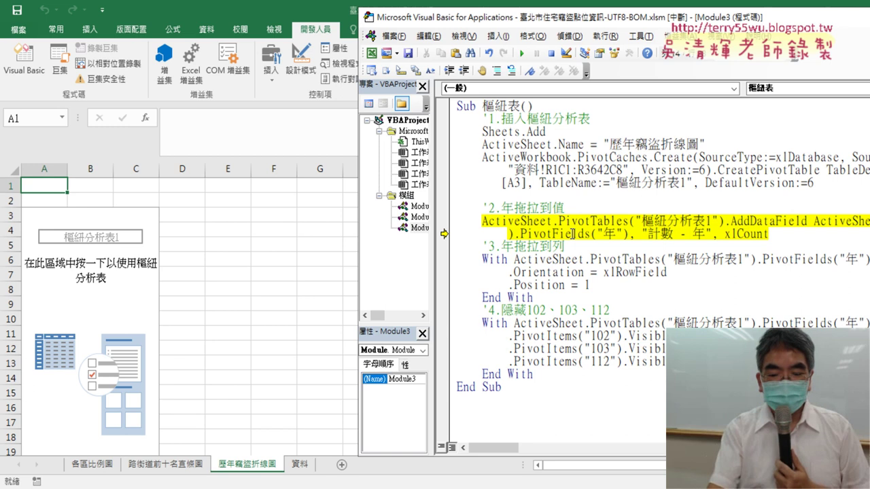
key(F8)
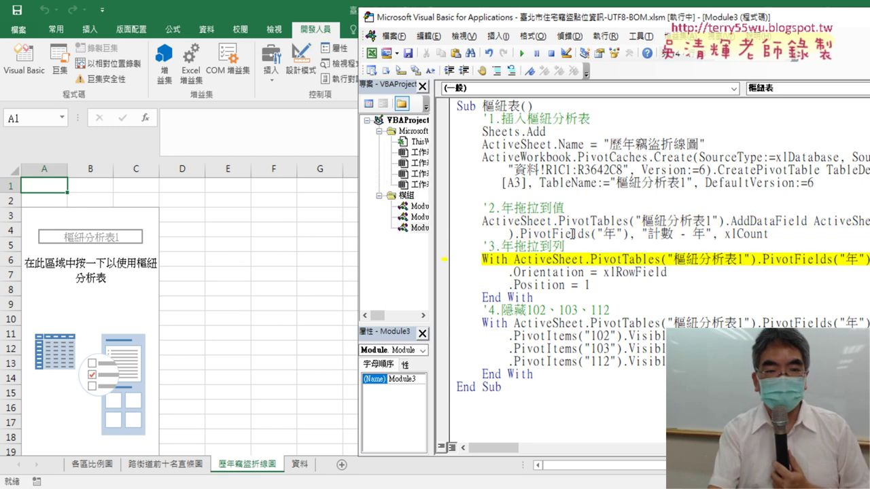
key(F8)
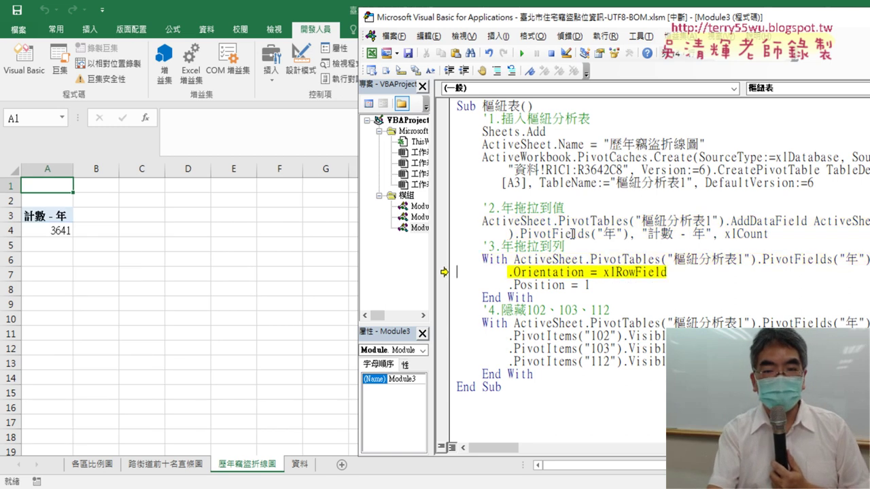
key(F8)
key(F8)
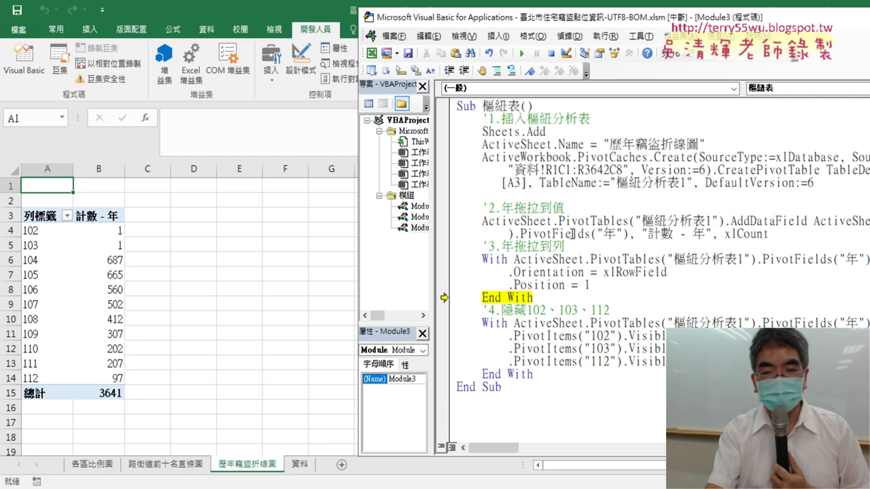
Hide years 102 and 103 from the pivot table and run the macro to End Sub.
key(F8)
key(F8)
key(F8)
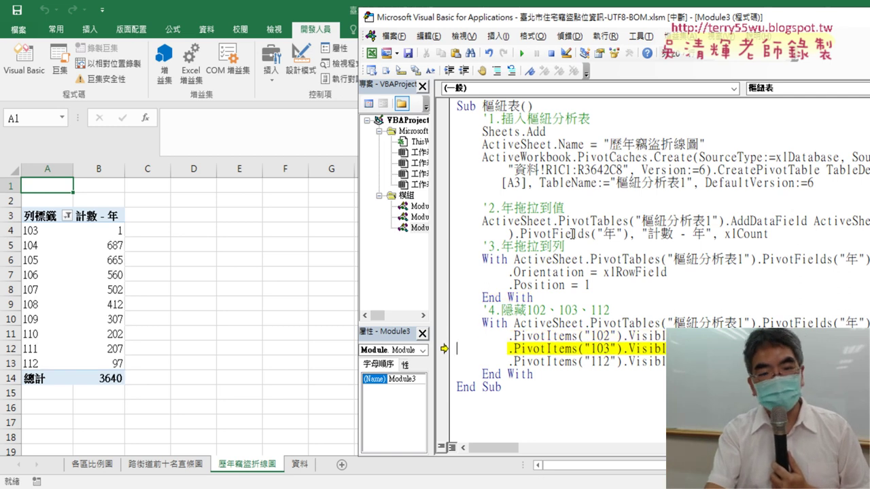
key(F8)
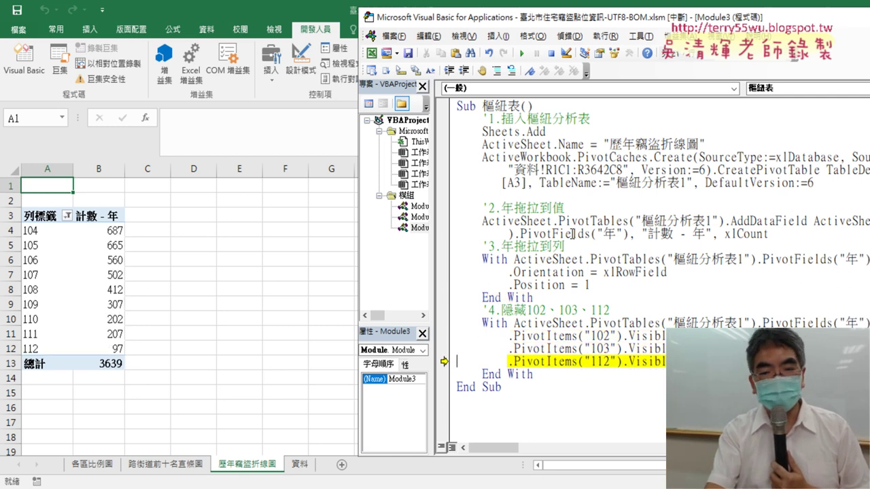
key(F8)
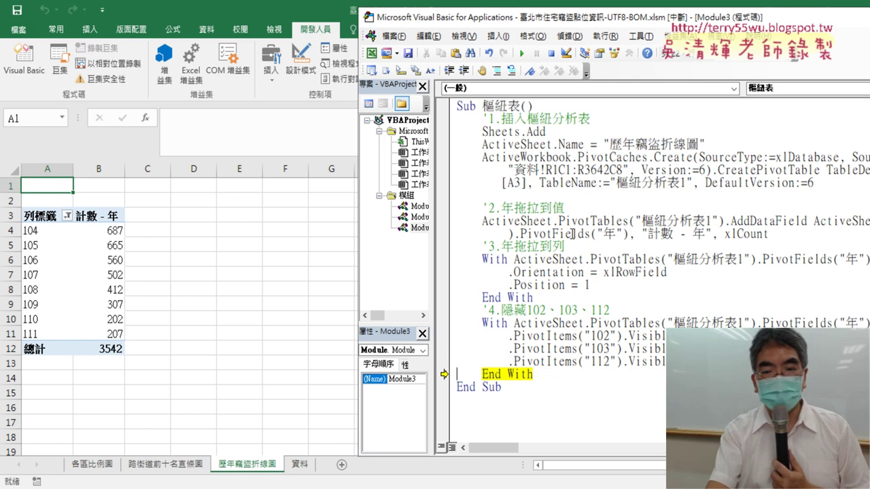
key(F8)
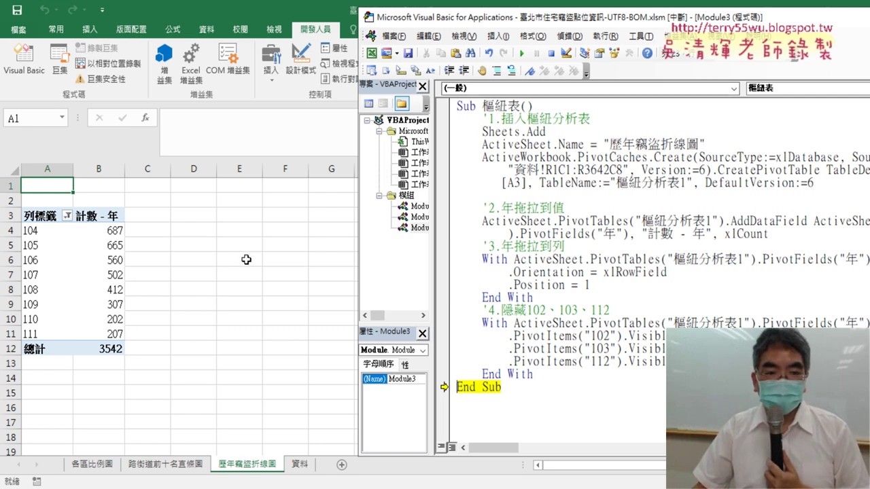
click(175, 212)
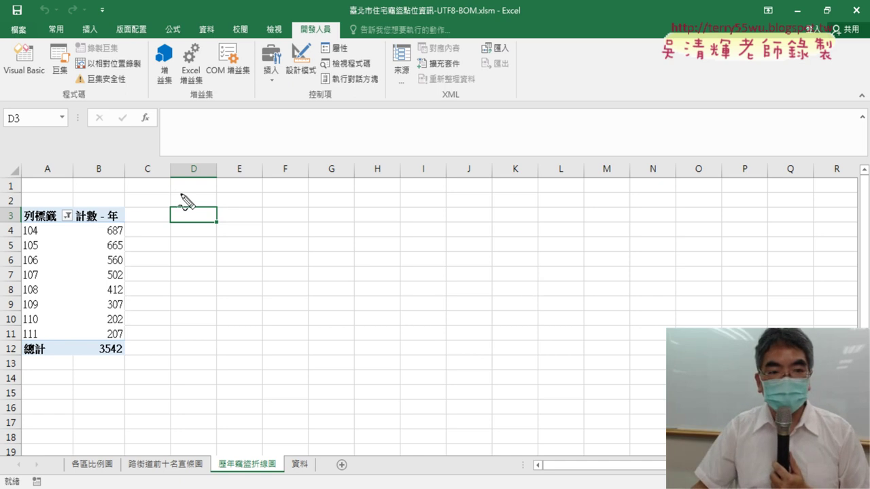
Outline the empty chart space beside the yearly burglary pivot table with the screen pen.
drag(181, 194, 171, 202)
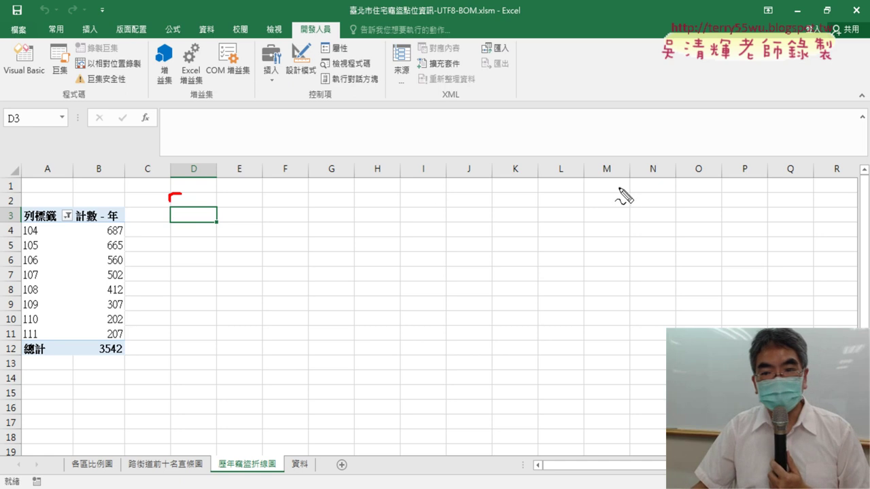
drag(628, 196, 631, 230)
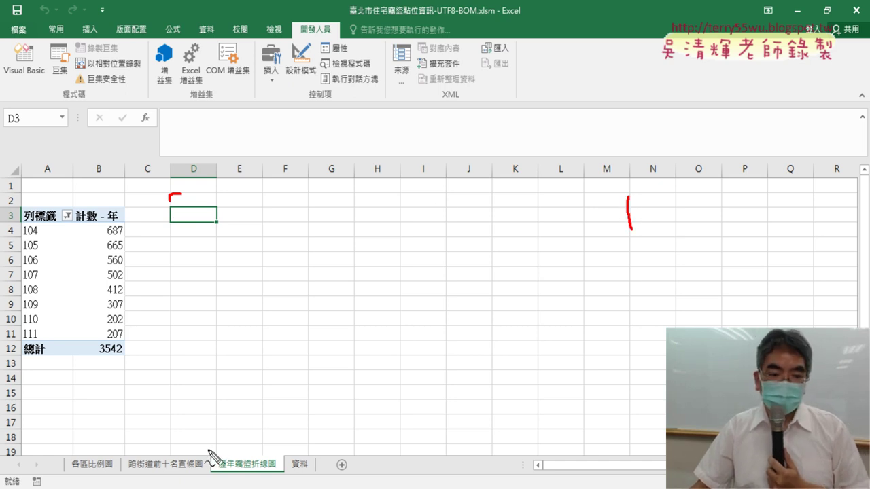
drag(178, 468, 202, 469)
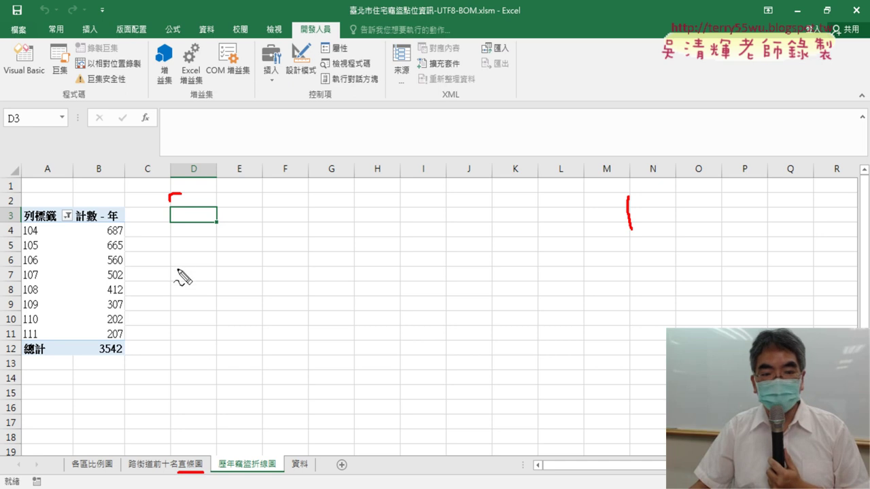
drag(627, 282, 629, 454)
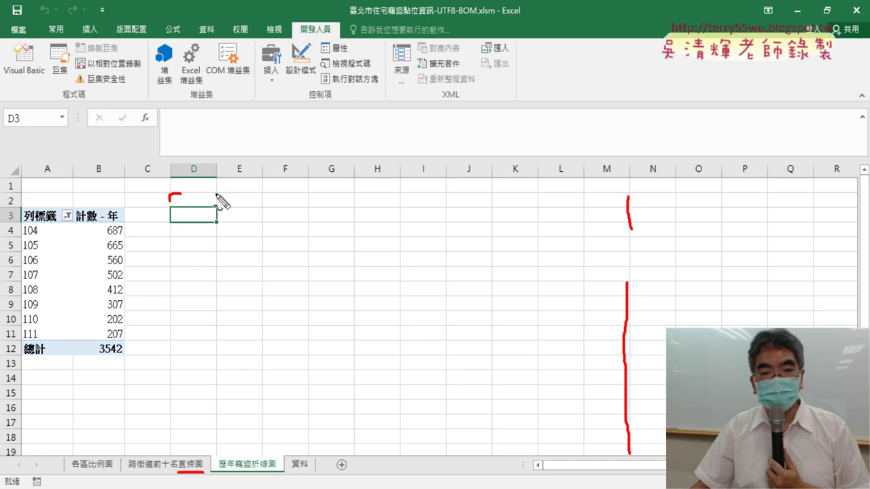
drag(216, 194, 562, 188)
drag(360, 473, 628, 433)
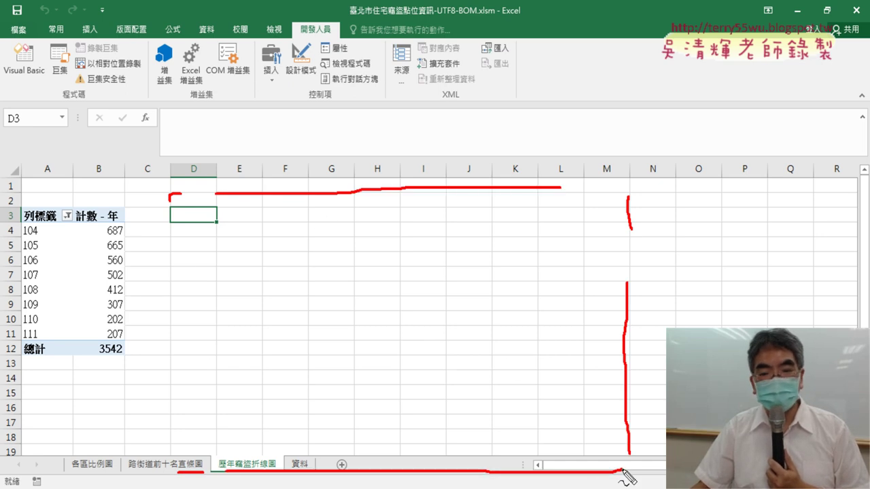
mouse_move(560, 190)
mouse_down()
mouse_move(625, 194)
mouse_move(628, 207)
mouse_up()
drag(169, 197, 171, 479)
Draw an arrow pointing at the chart space, then clear the annotations.
drag(739, 210, 640, 267)
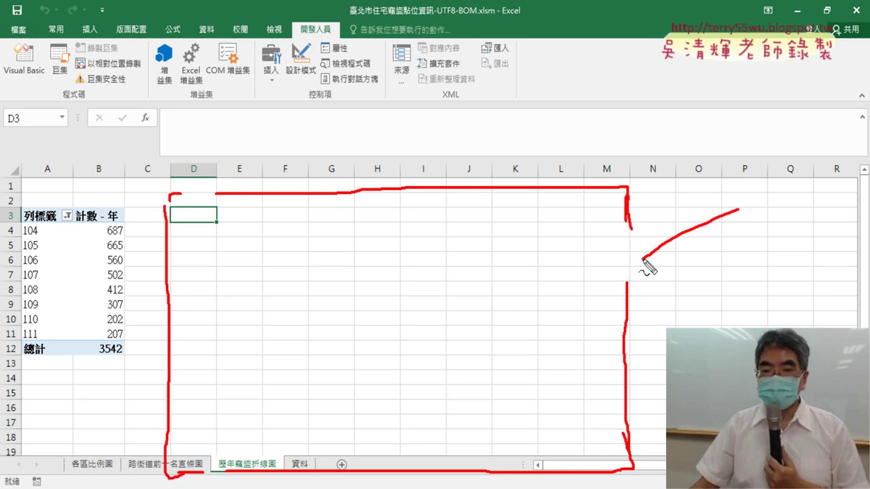
drag(647, 228, 666, 264)
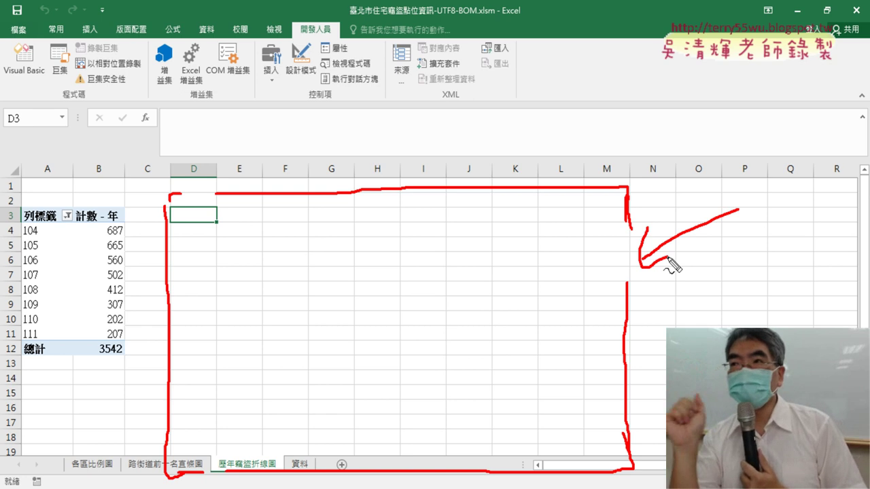
key(Escape)
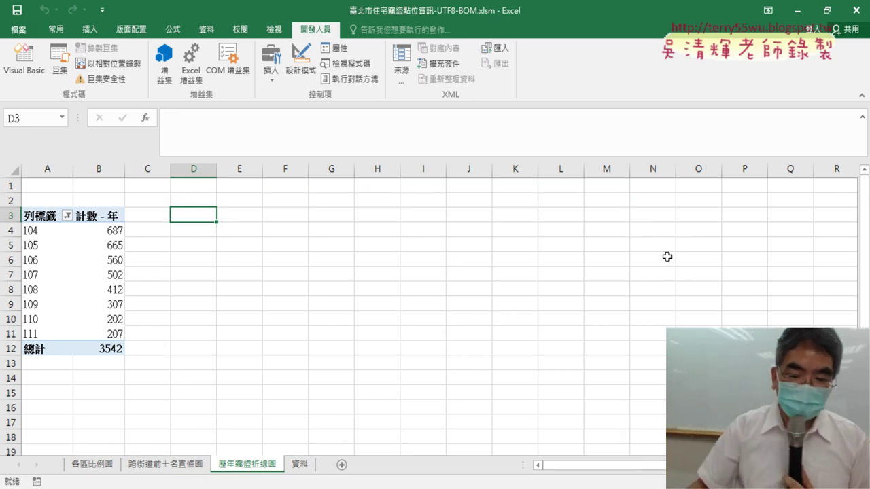